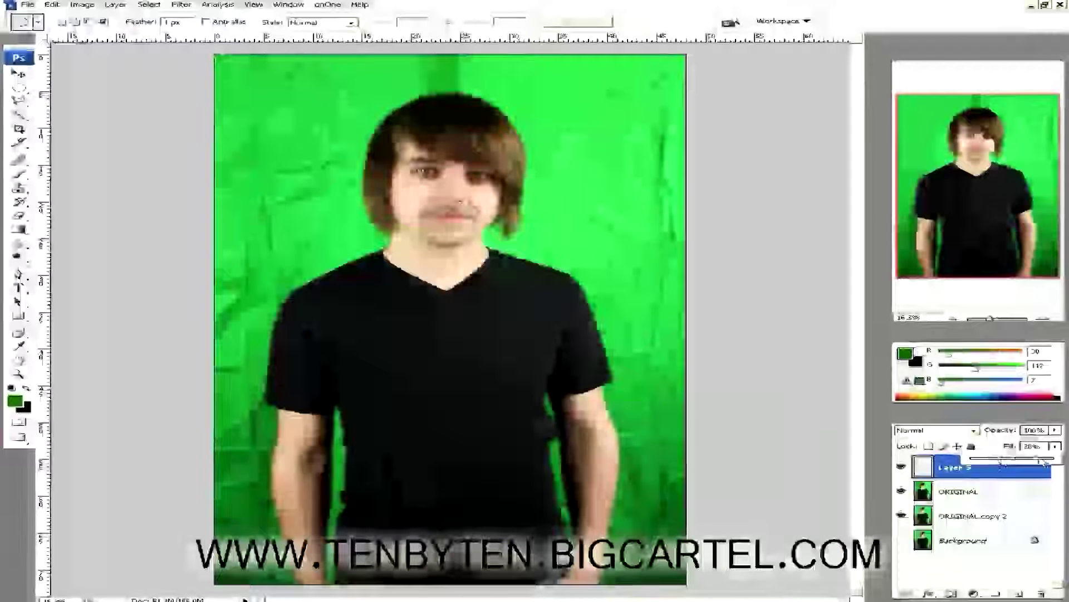
Lower the fill of Layer 5 to about 24% and duplicate the ORIGINAL layer.
drag(1044, 463, 992, 460)
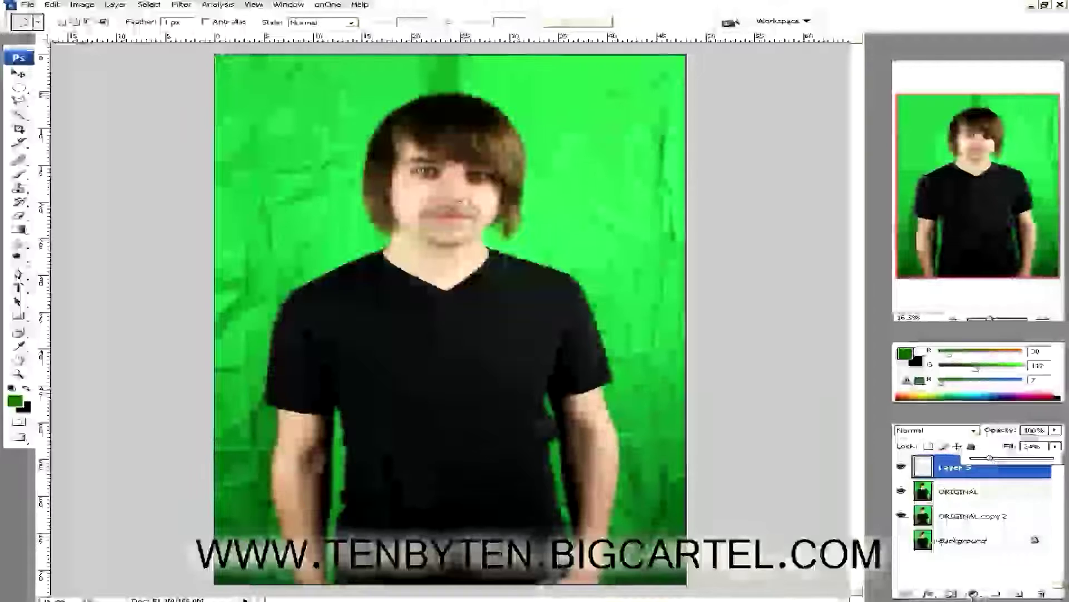
click(958, 491)
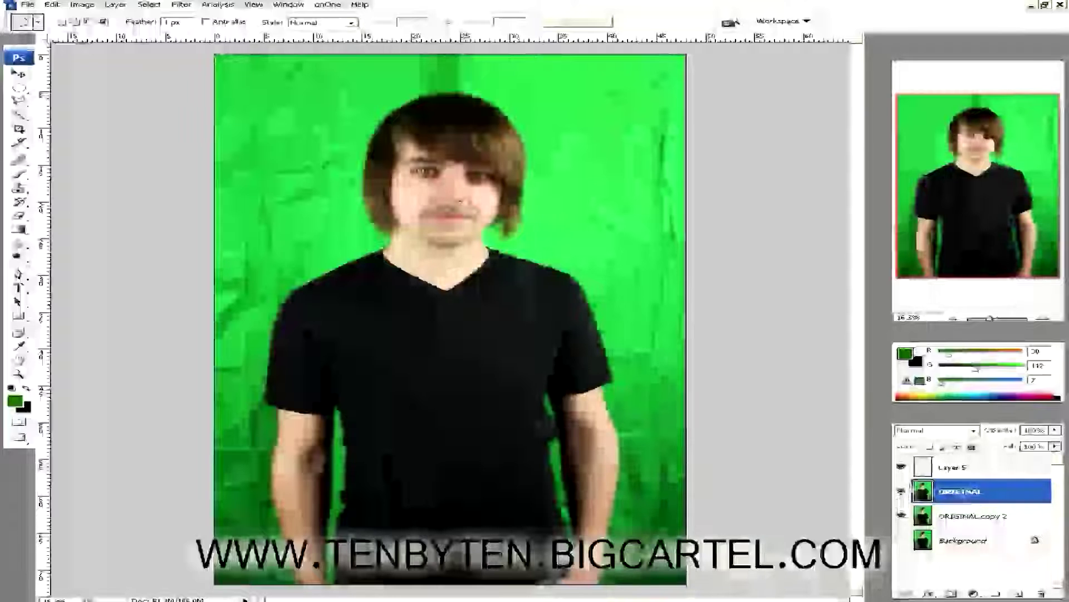
click(901, 516)
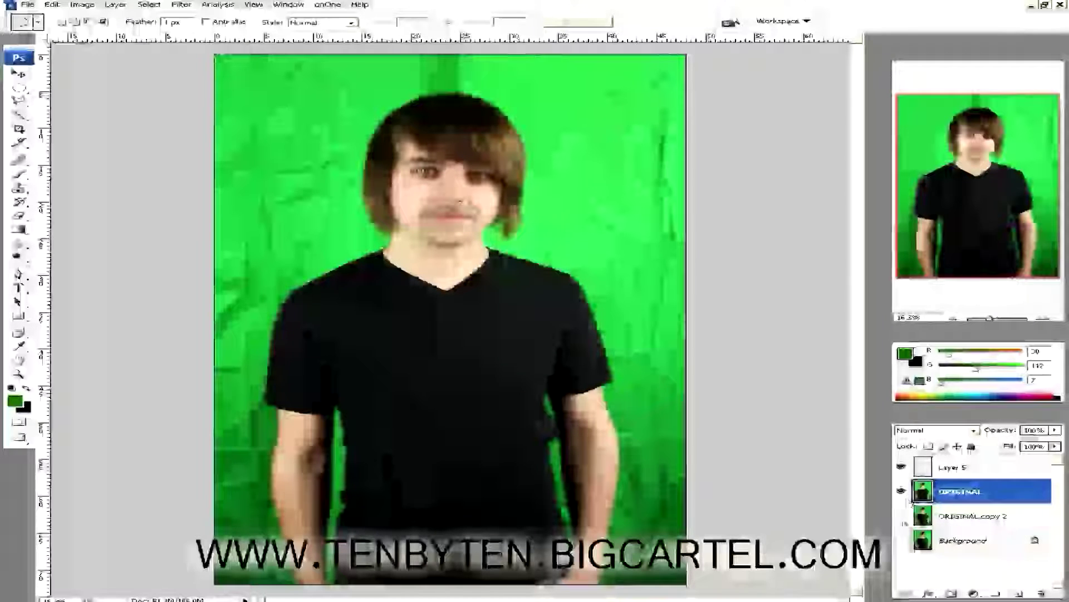
click(901, 492)
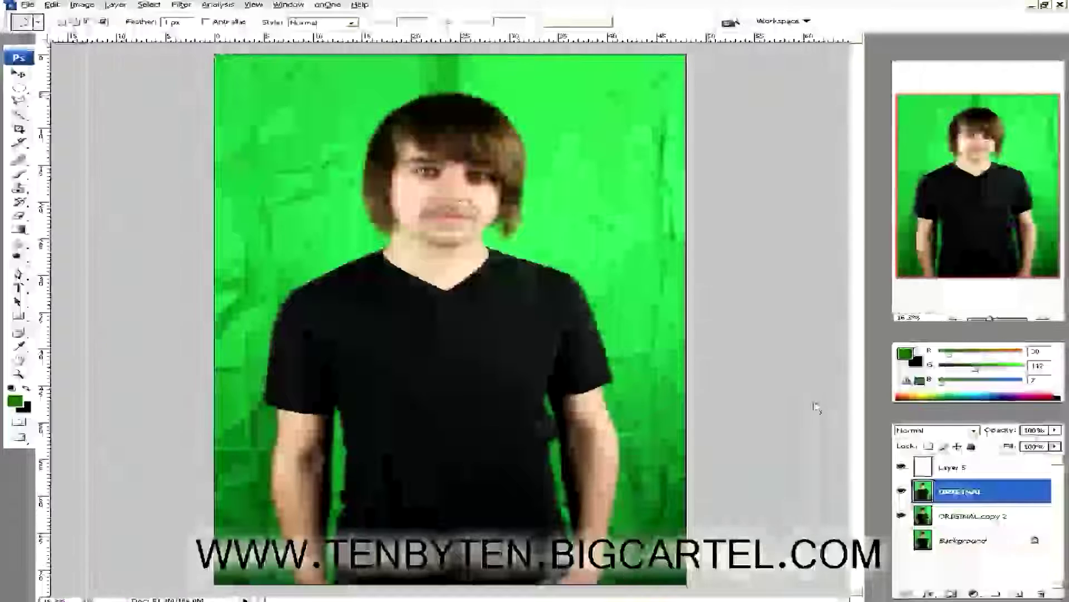
double_click(942, 490)
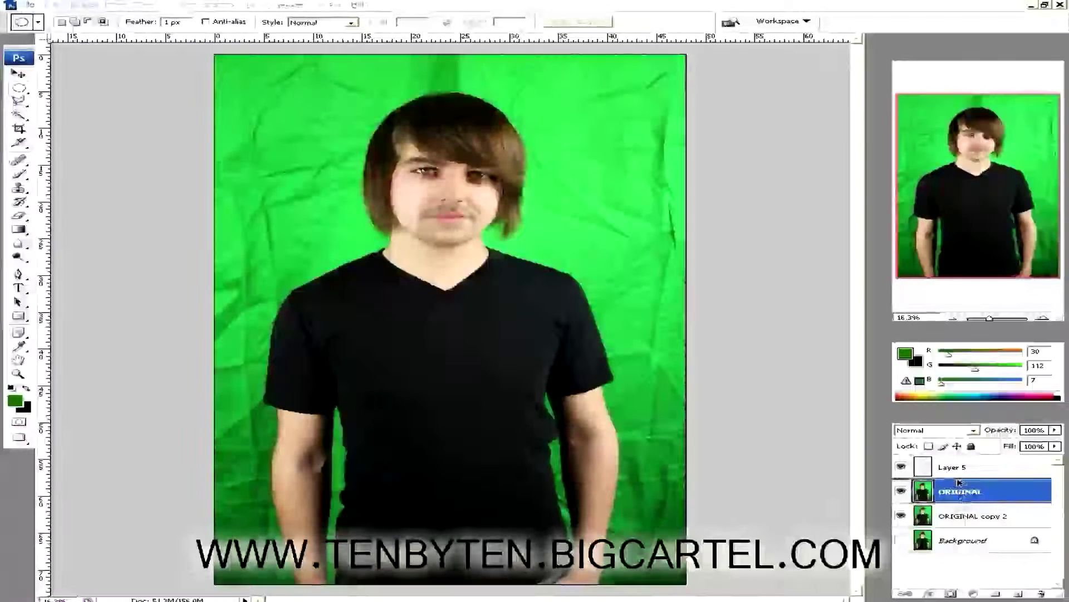
click(901, 492)
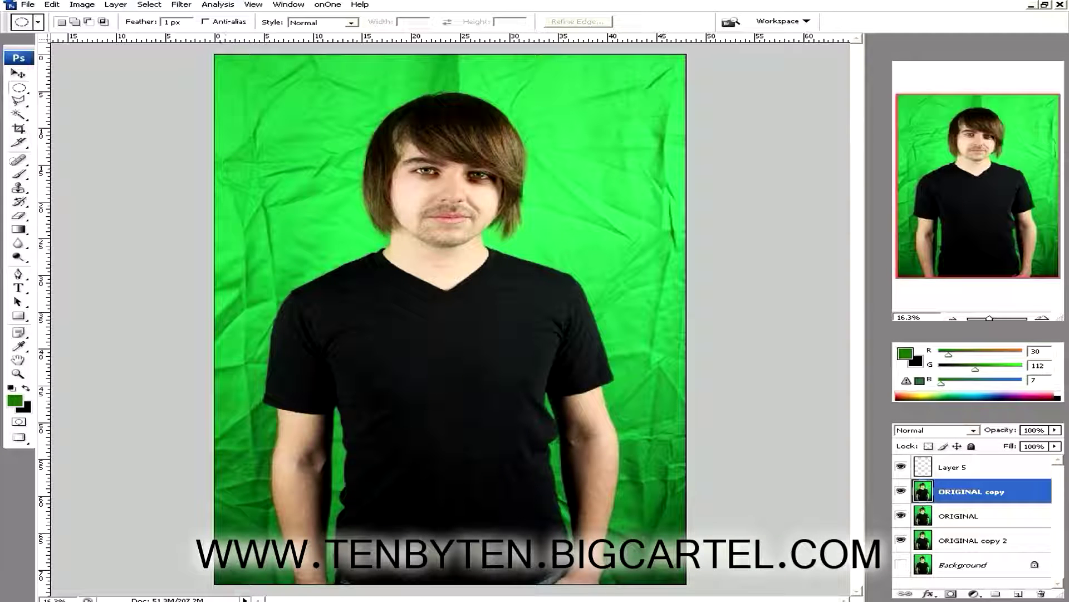
Apply a Shadow/Highlight adjustment with a shadows amount of 30% to the ORIGINAL copy layer.
click(85, 6)
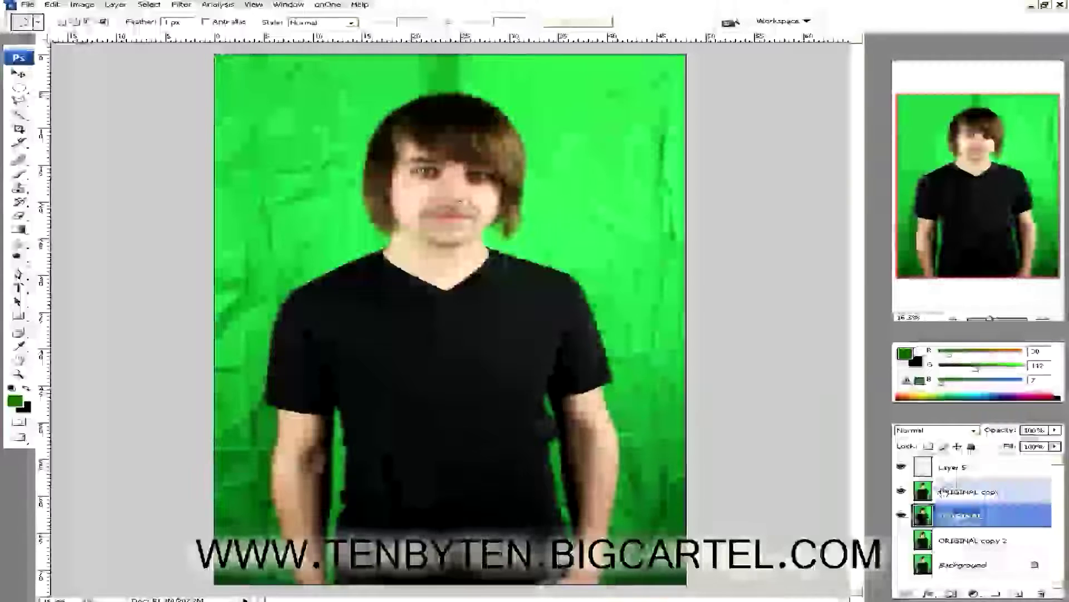
click(943, 492)
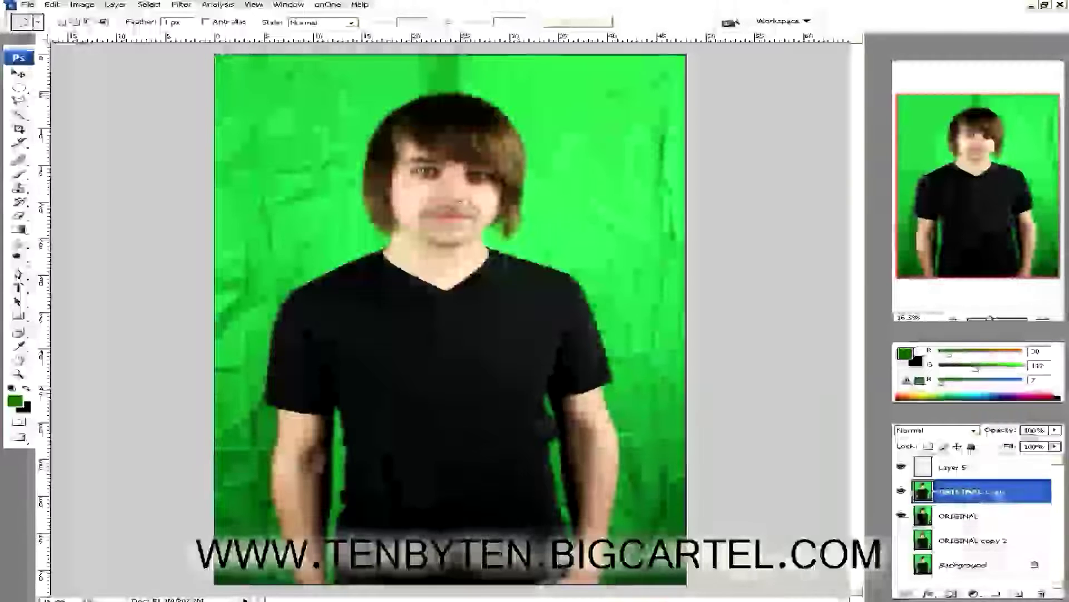
click(85, 6)
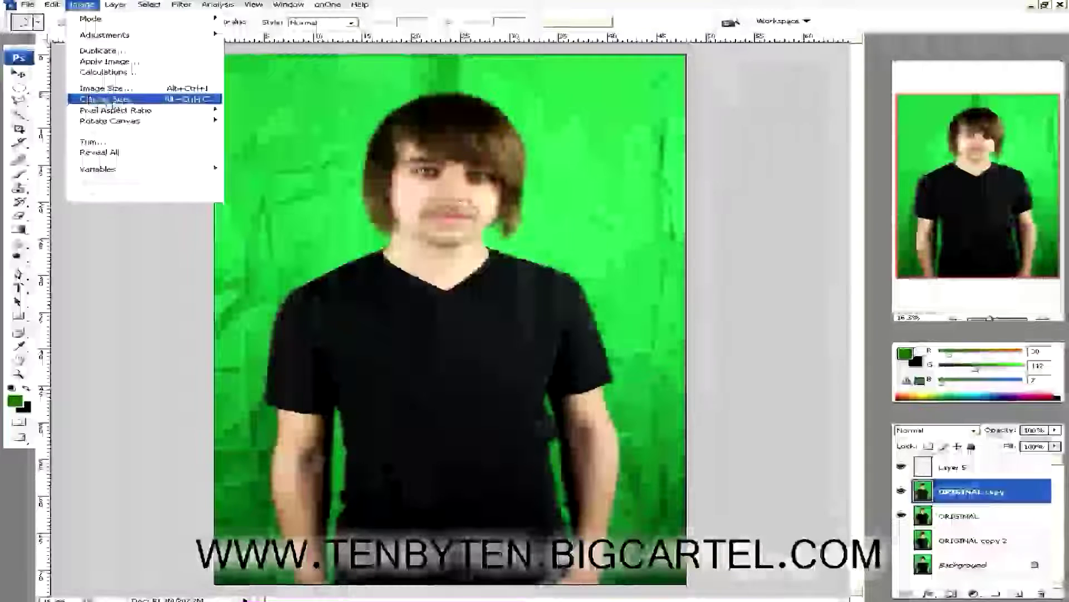
mouse_move(119, 116)
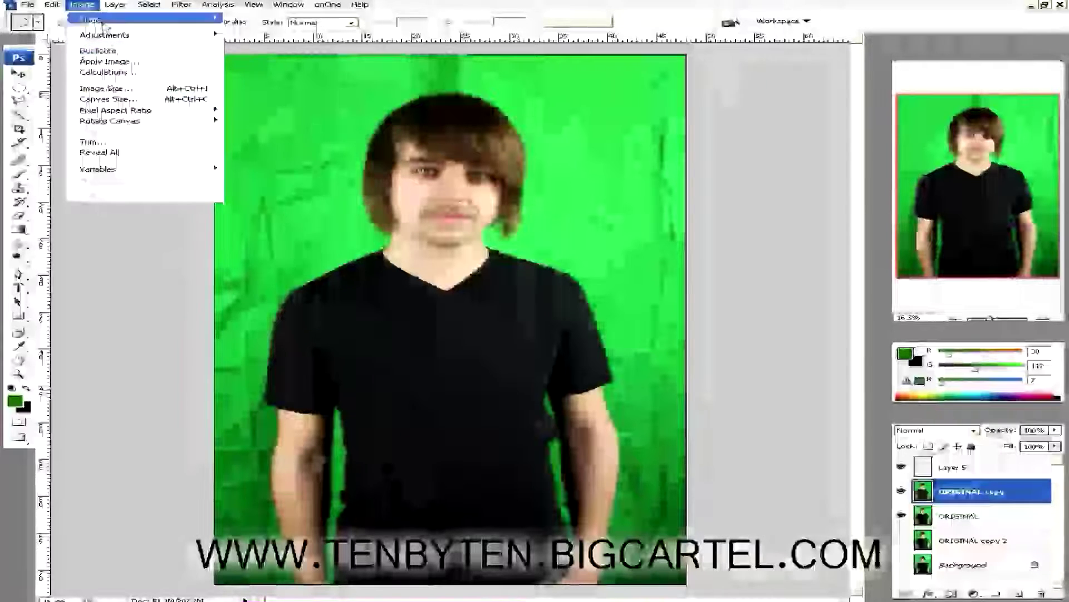
mouse_move(105, 35)
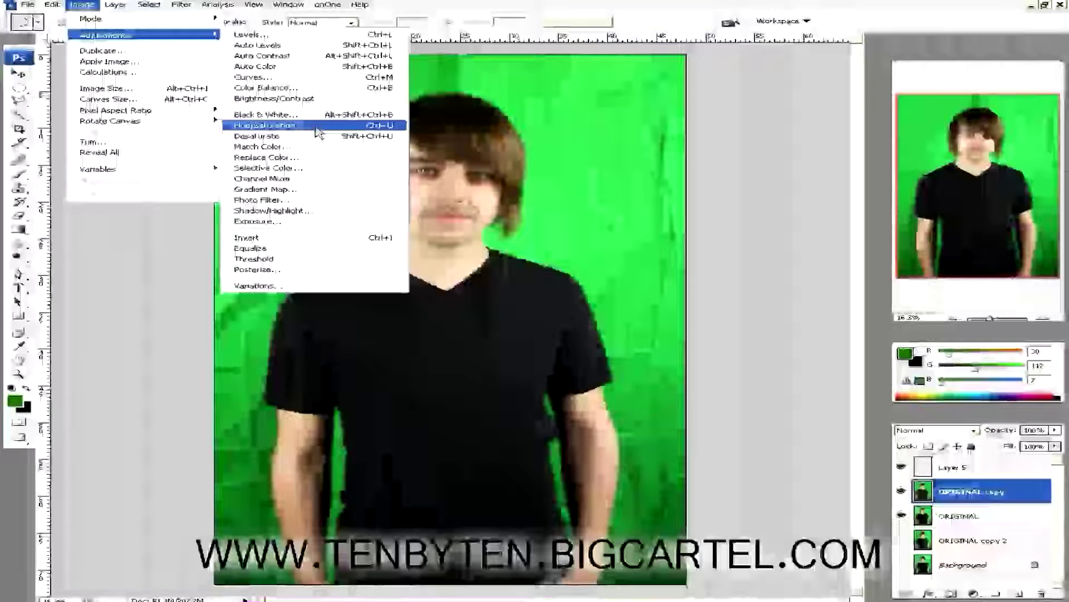
click(322, 212)
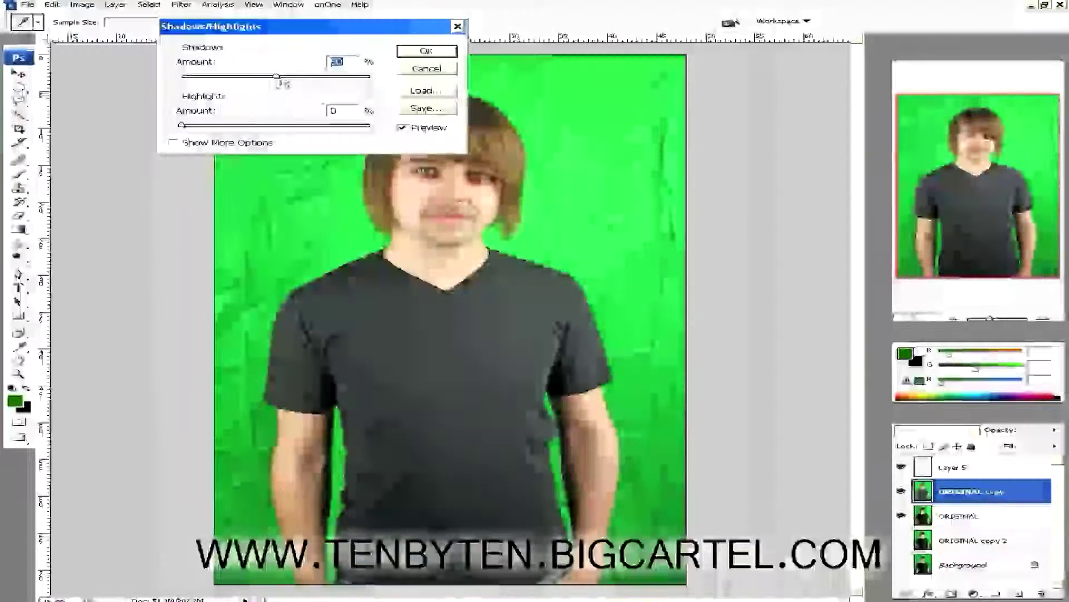
drag(279, 79, 251, 94)
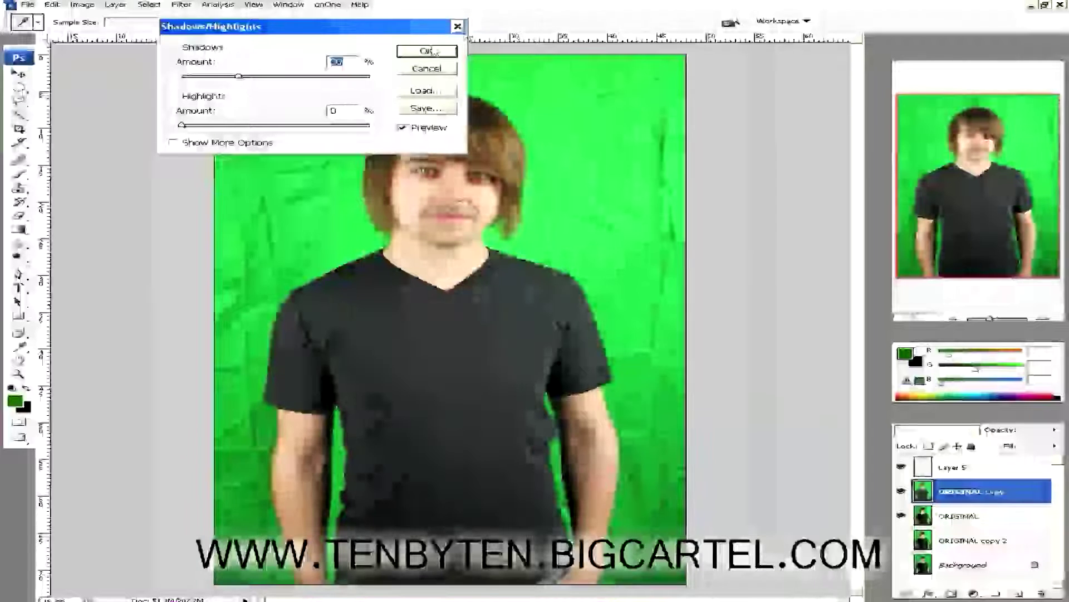
click(426, 51)
key(m)
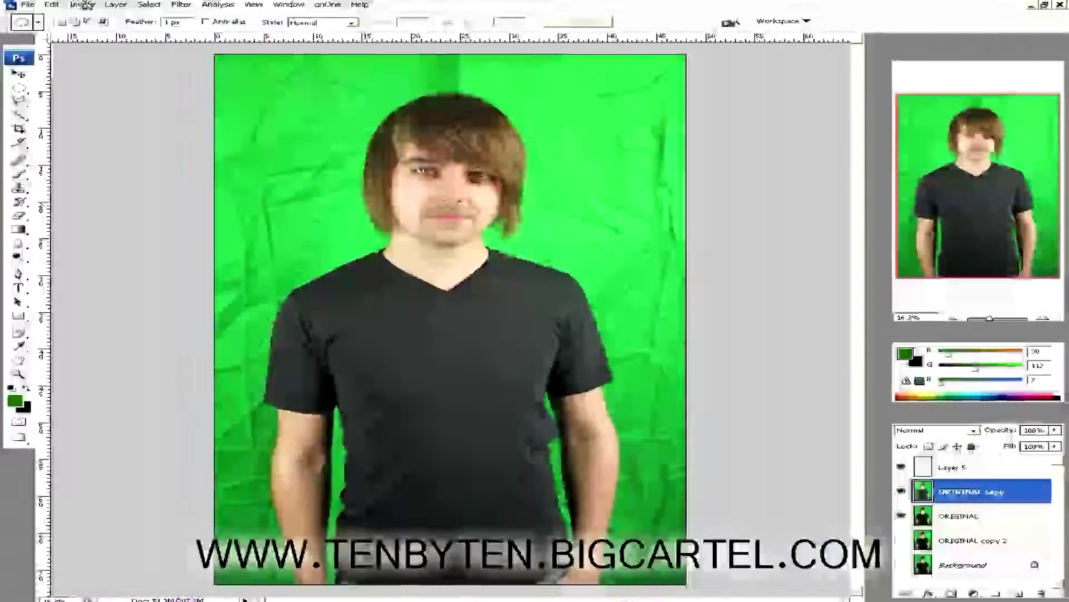
Apply a Brightness/Contrast adjustment to the ORIGINAL copy layer, raising contrast to about +68 and brightness slightly.
click(84, 5)
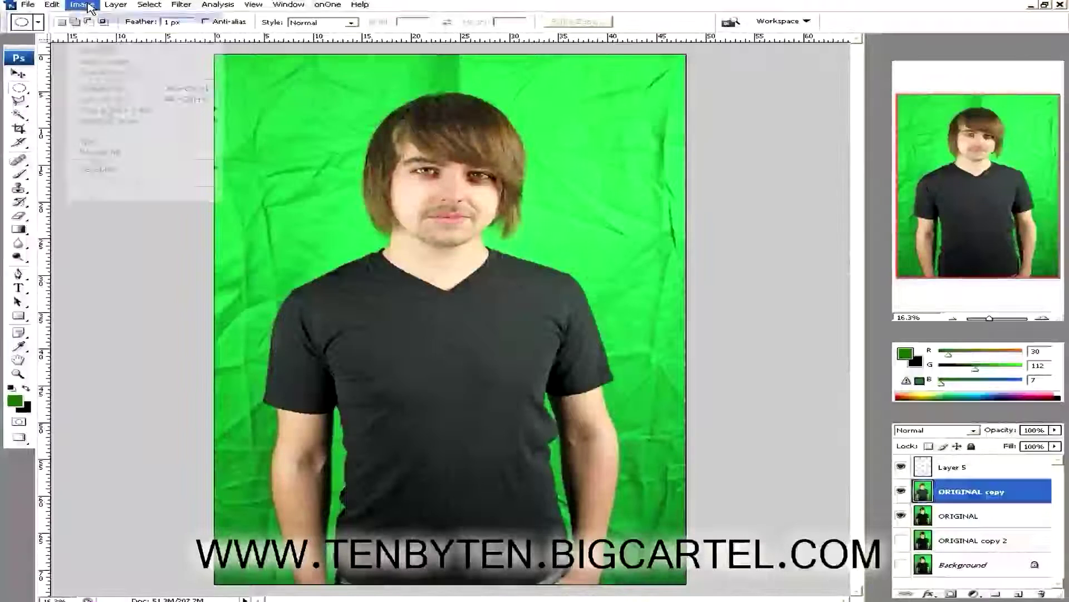
mouse_move(139, 34)
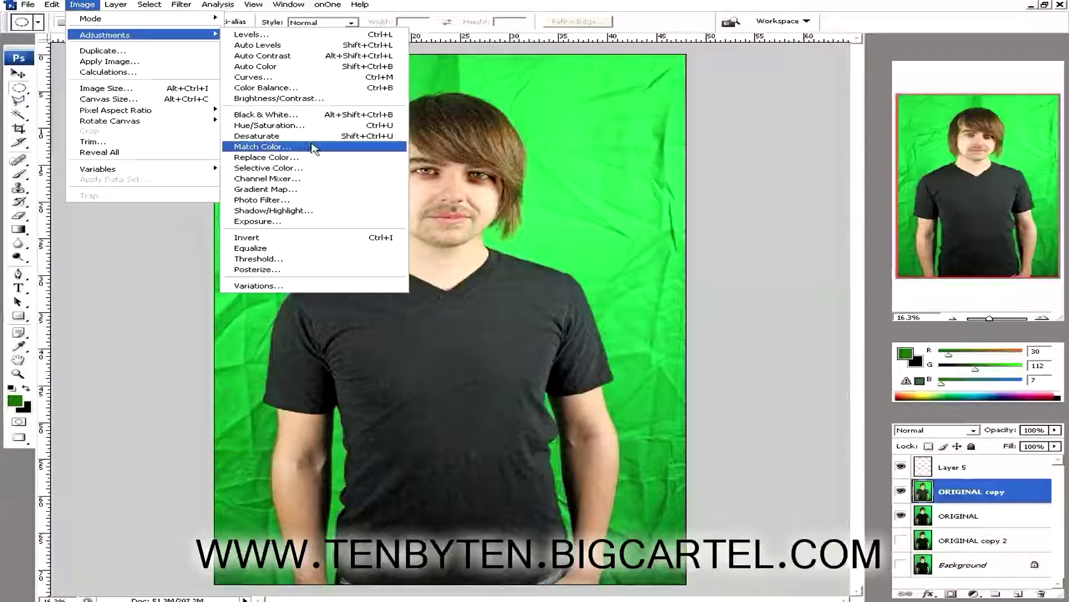
click(312, 98)
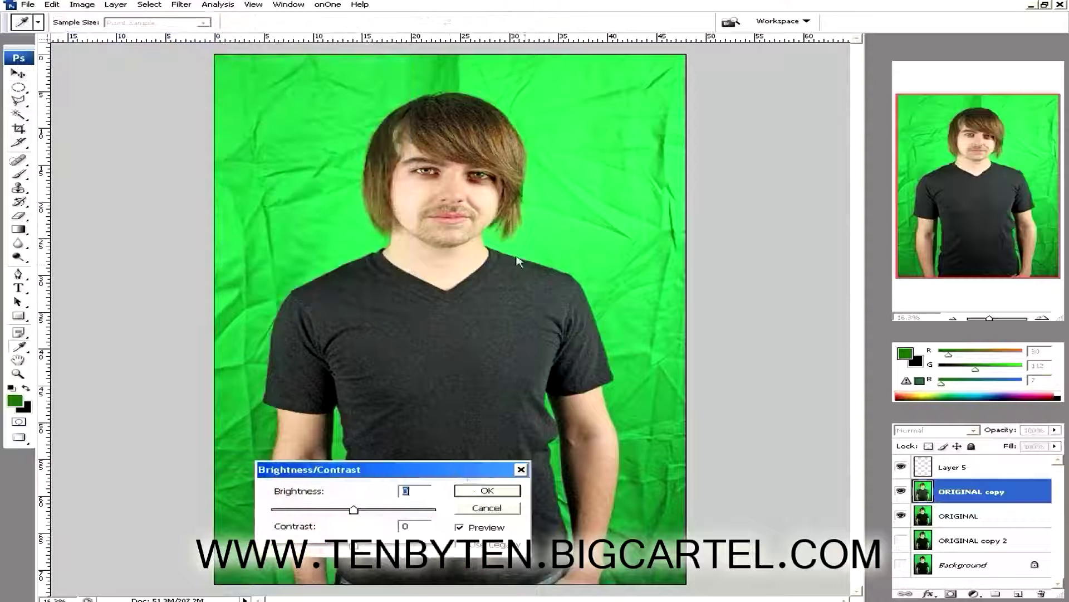
key(shift+Up)
key(shift+Up)
key(shift+Up)
key(shift+Up)
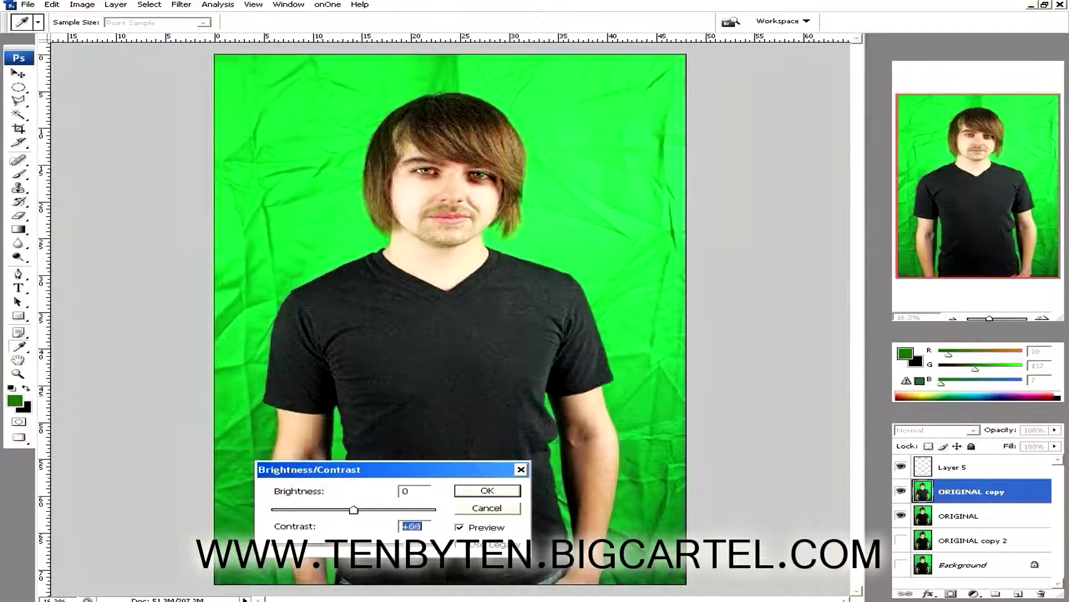
drag(356, 511, 365, 511)
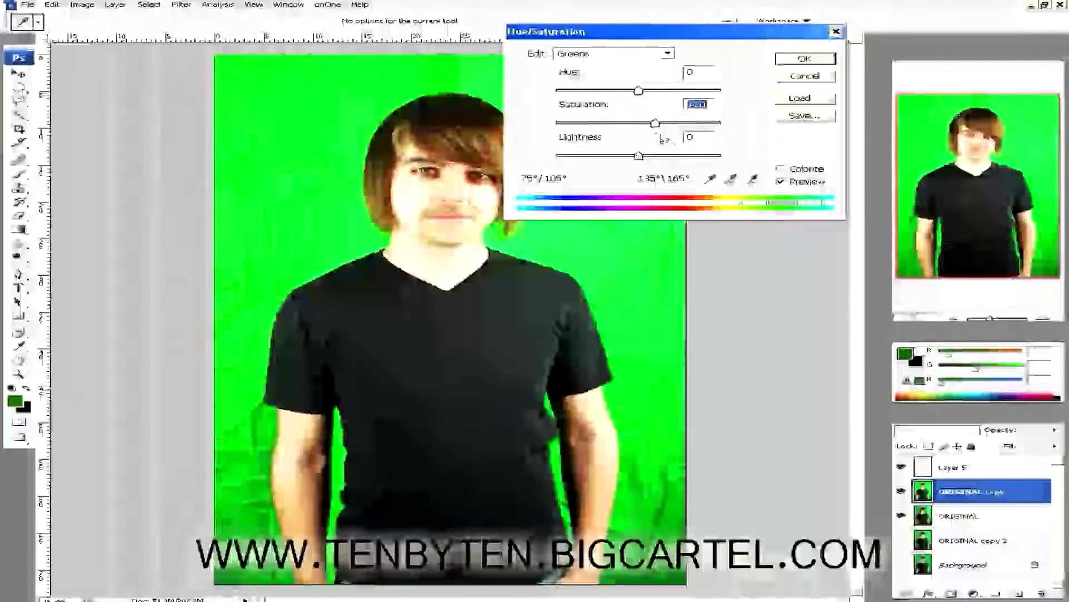
Set the Greens saturation of the ORIGINAL copy layer to about +1 with Hue/Saturation.
drag(655, 123, 752, 124)
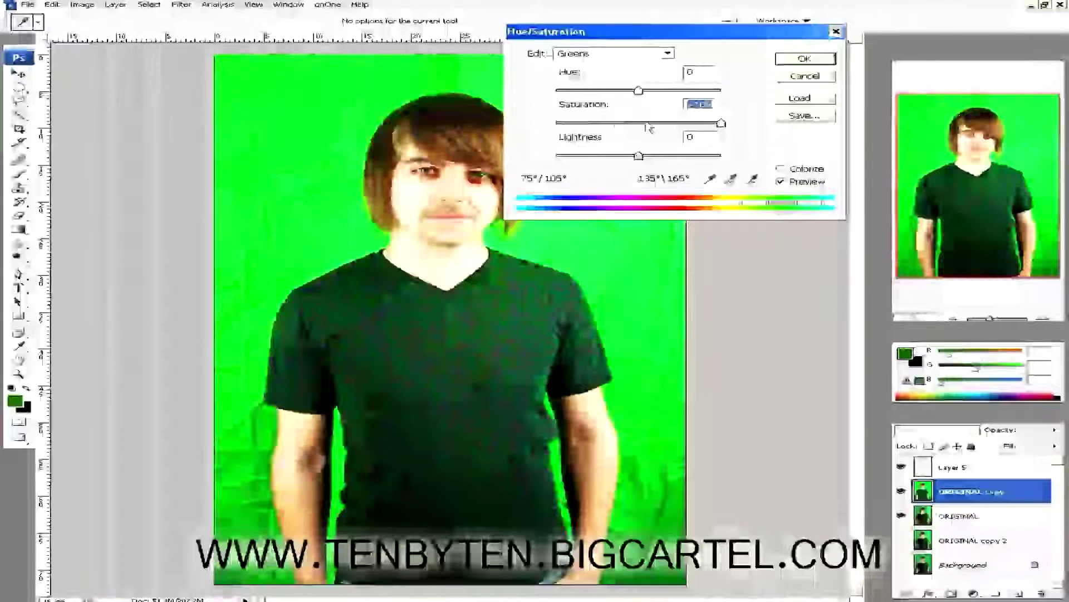
drag(721, 123, 648, 128)
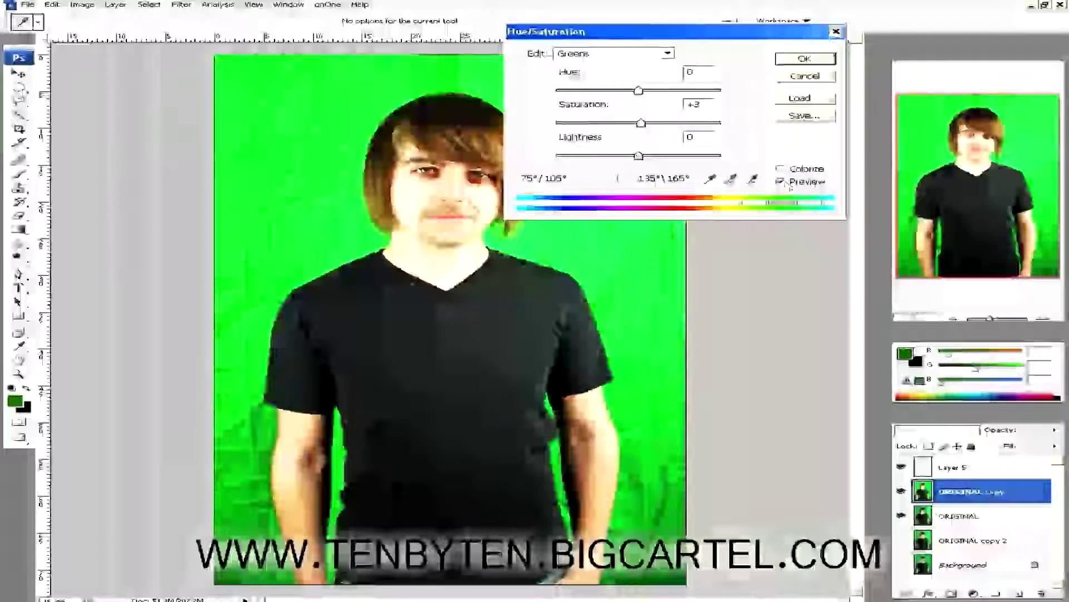
drag(718, 123, 647, 129)
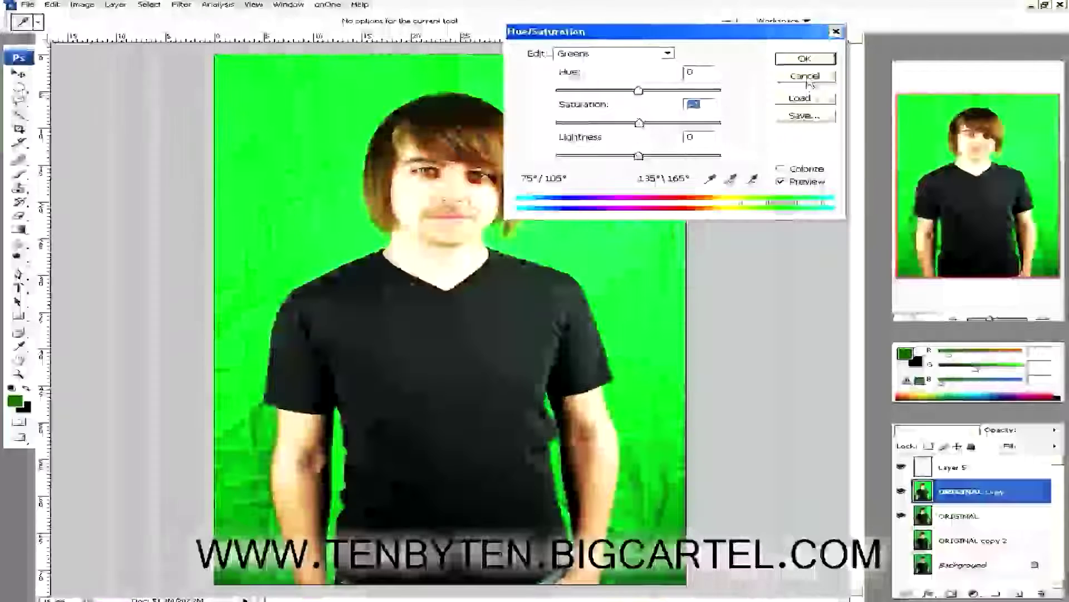
key(Return)
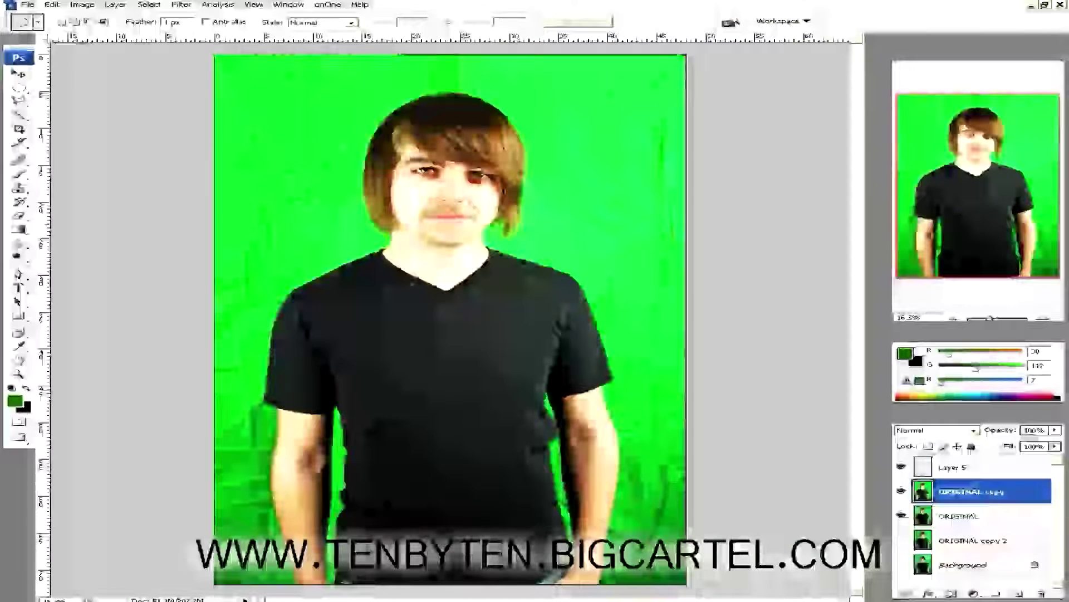
click(127, 5)
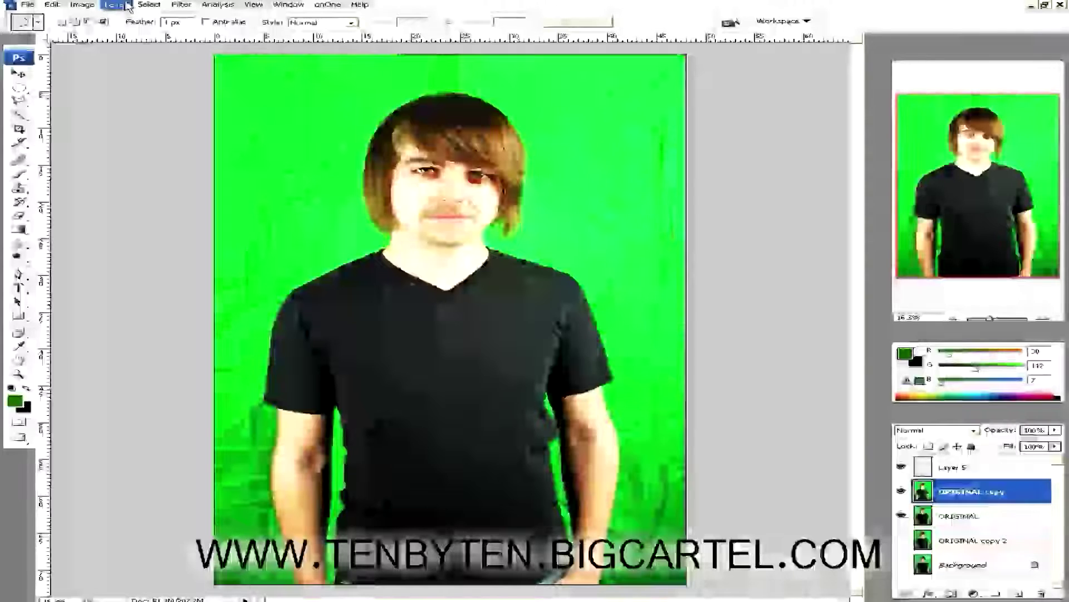
click(127, 7)
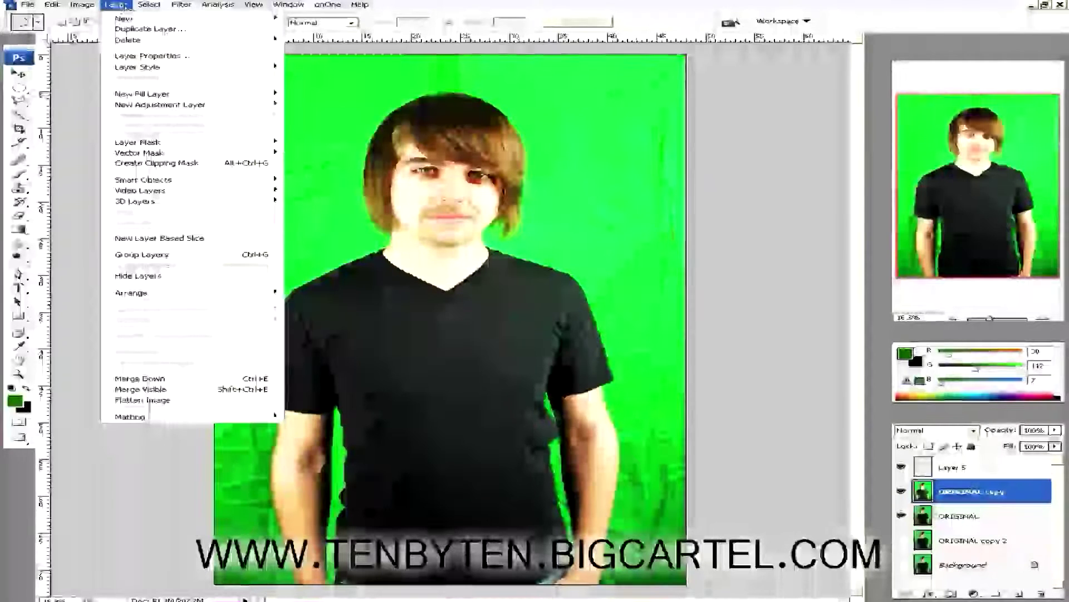
click(123, 5)
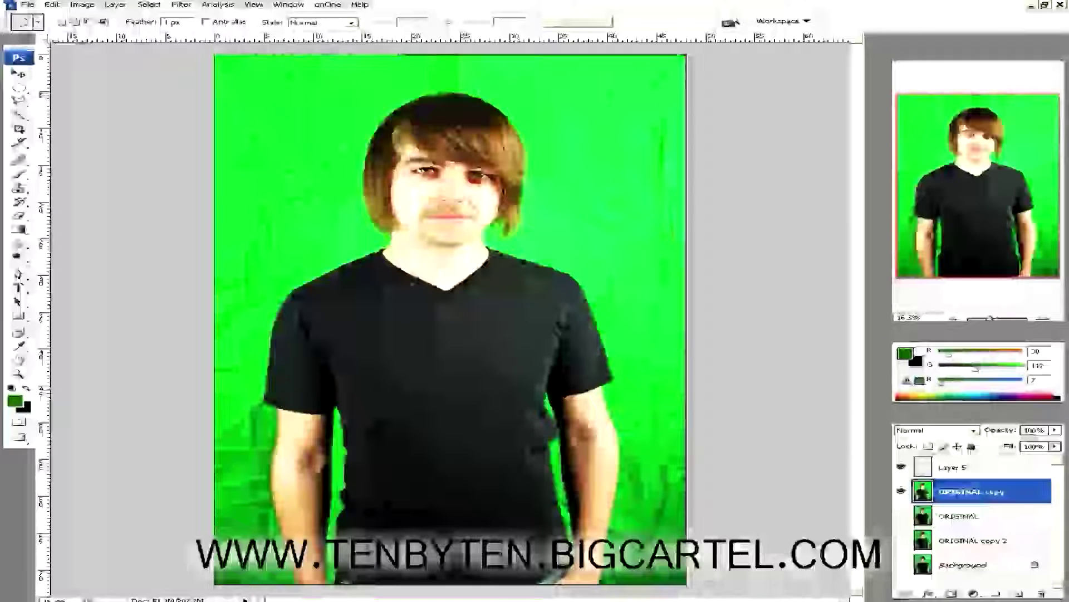
Select the whole green background with Color Range, using sampled colors and a fuzziness of about 46.
click(149, 5)
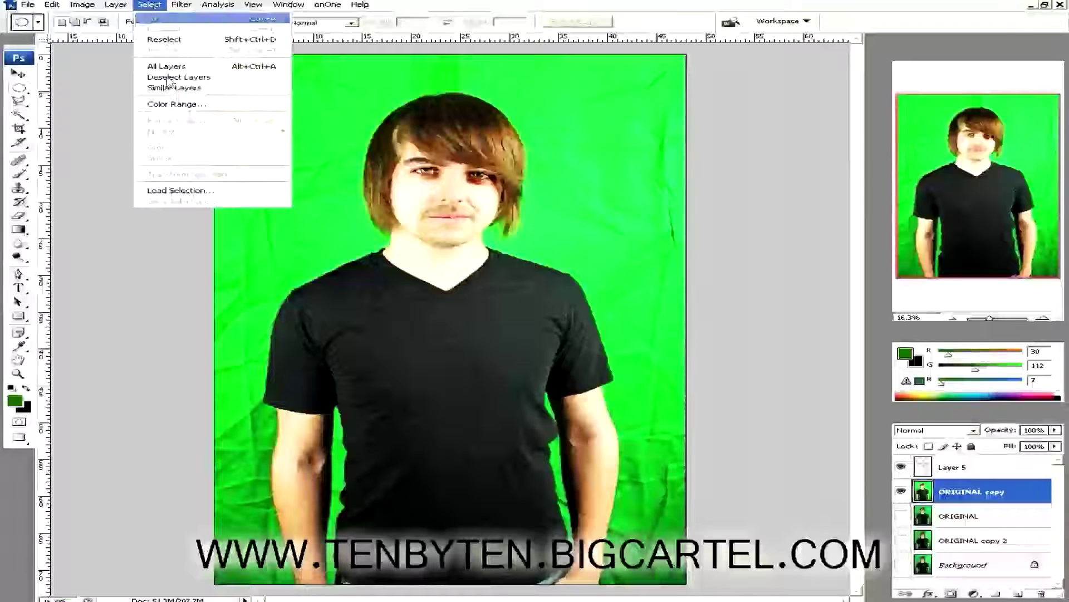
click(190, 104)
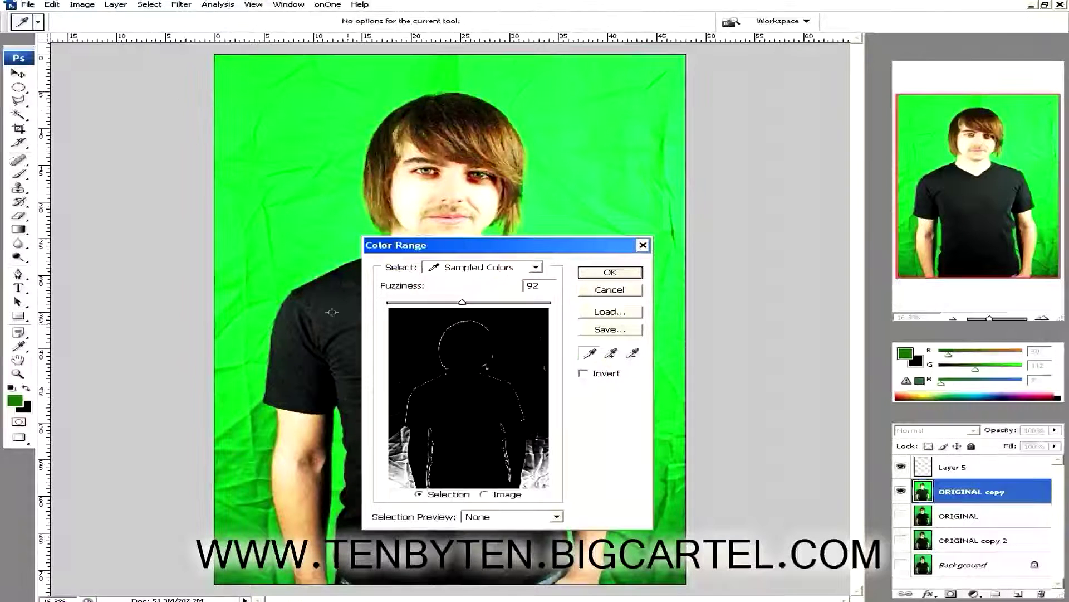
click(541, 320)
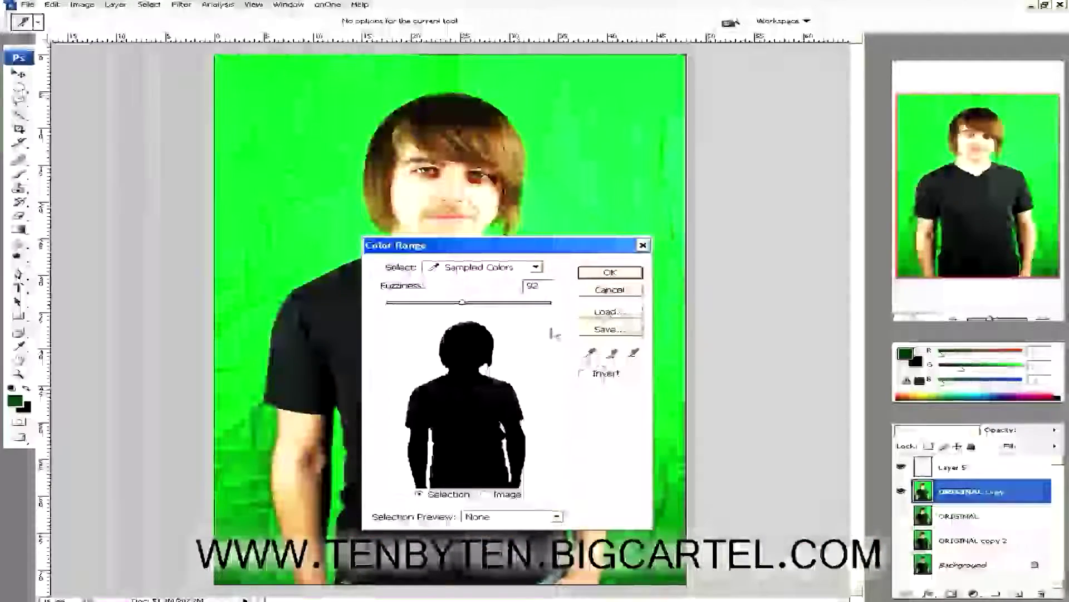
drag(463, 304, 430, 315)
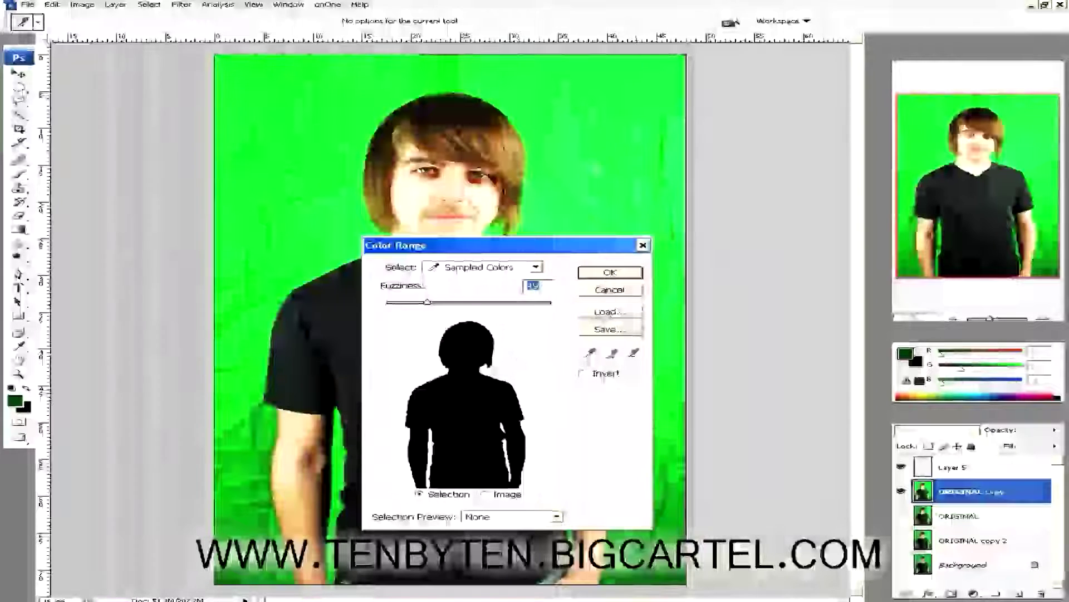
click(436, 313)
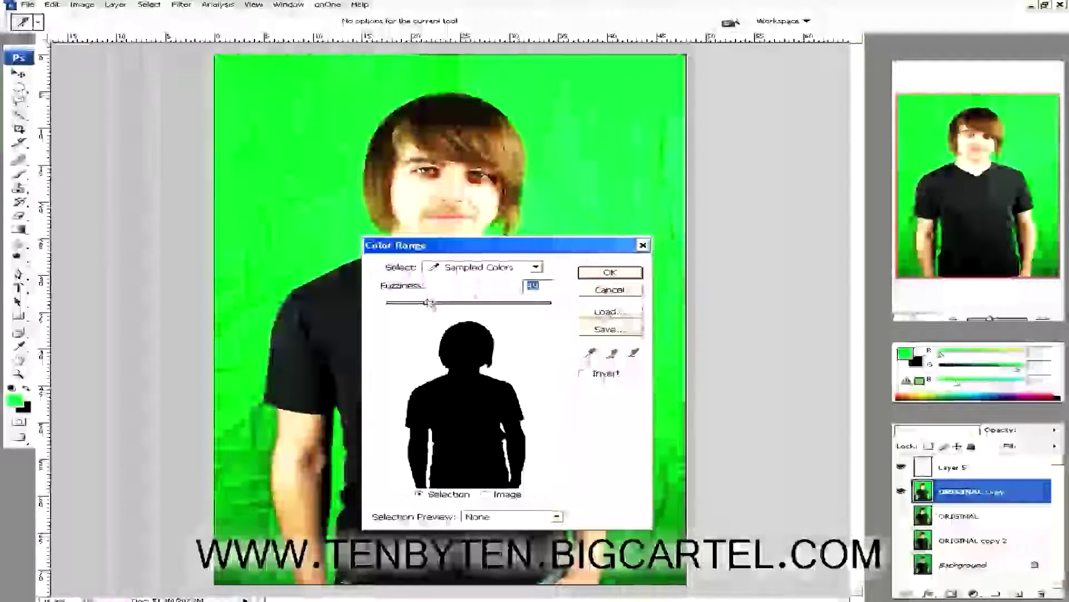
mouse_move(415, 307)
mouse_down()
mouse_move(394, 303)
mouse_move(552, 306)
mouse_move(384, 305)
mouse_move(427, 305)
mouse_up()
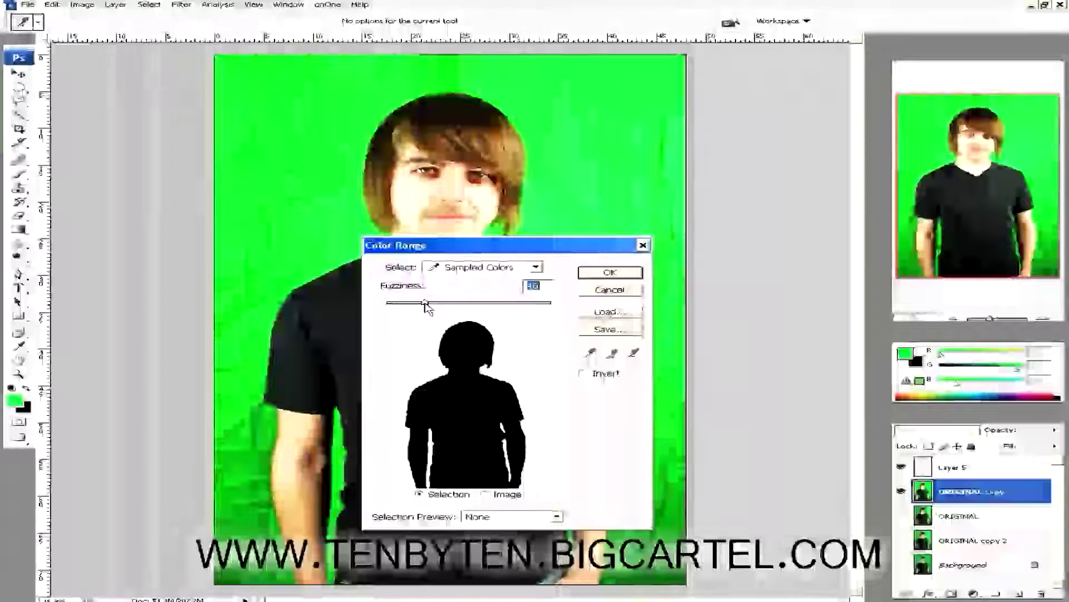
click(631, 273)
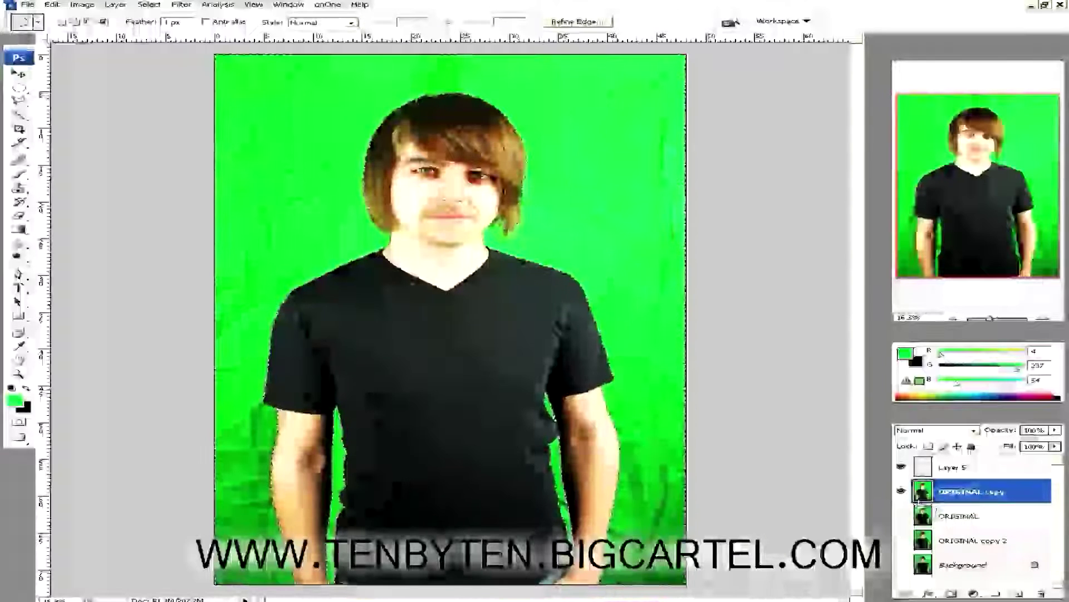
Hide the ORIGINAL copy layer and delete the selected green background from the ORIGINAL layer.
click(902, 491)
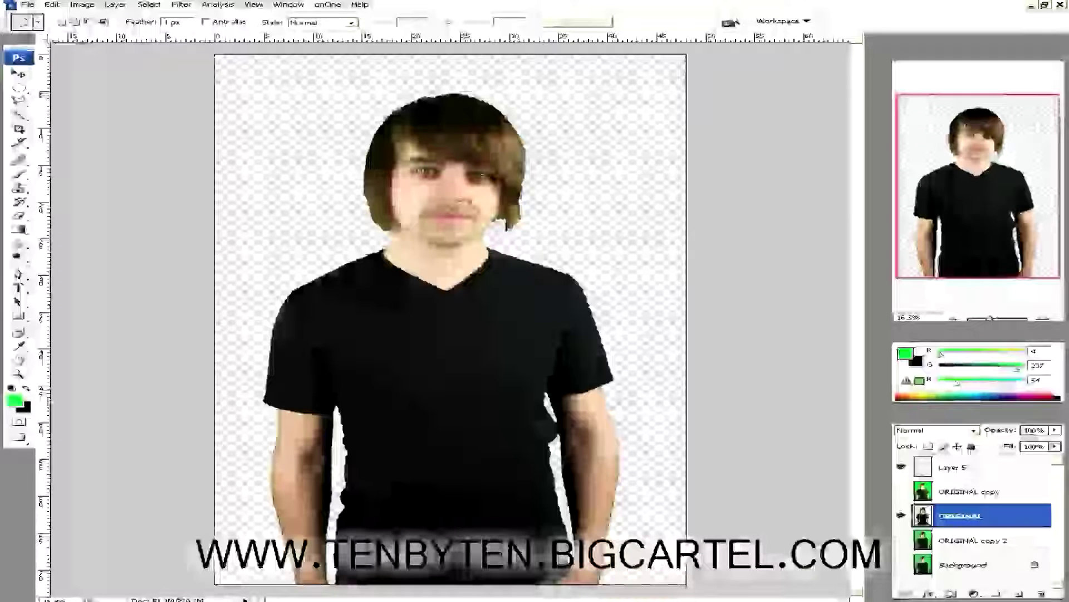
Set the foreground color to black, draw a rectangle shape covering the whole canvas, and move its layer beneath the ORIGINAL layer.
click(15, 400)
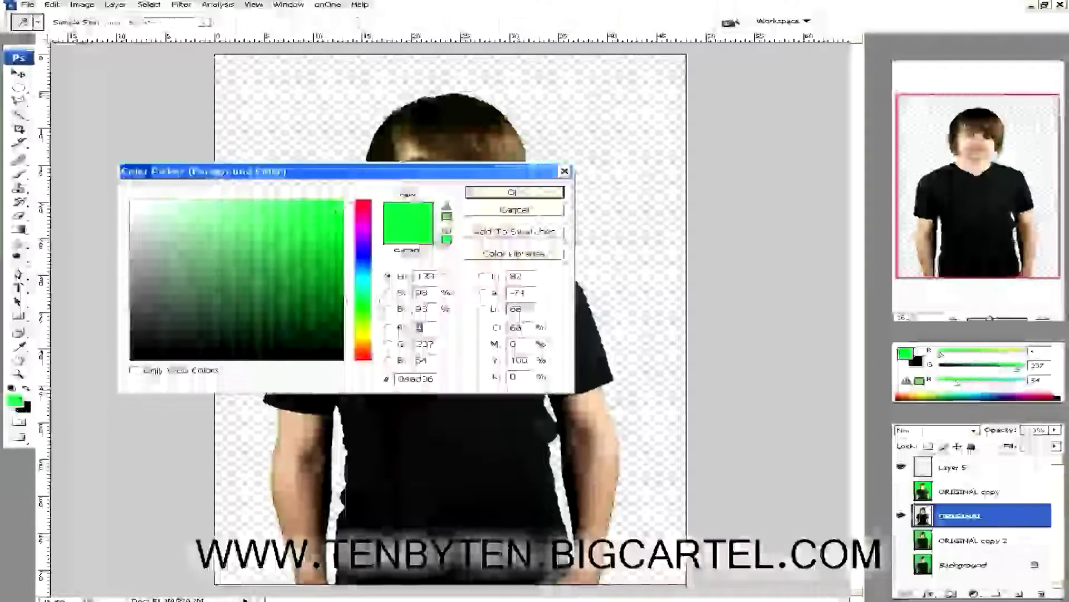
key(Return)
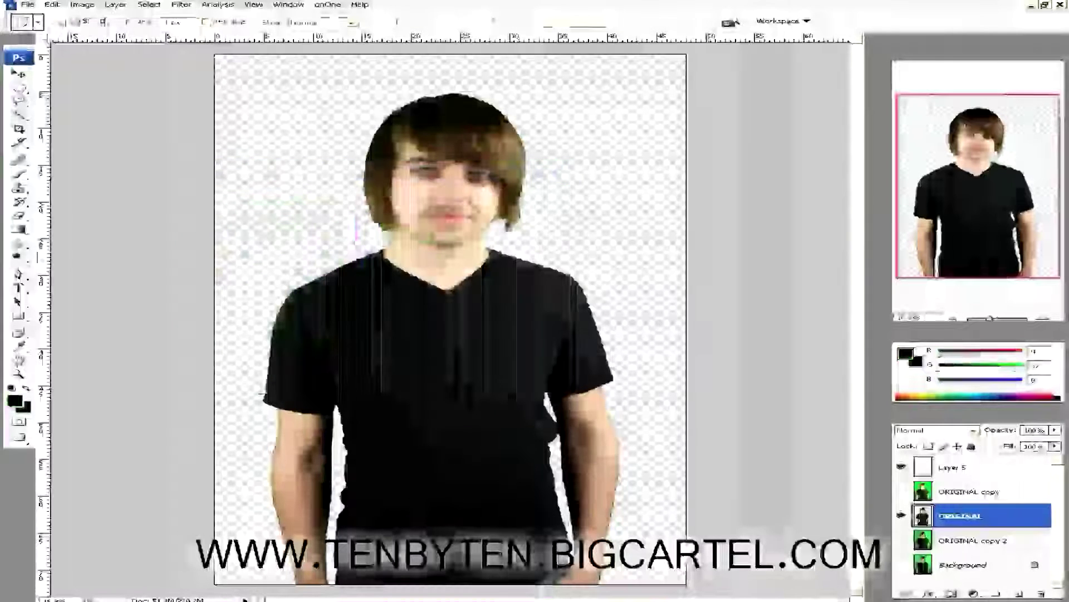
key(u)
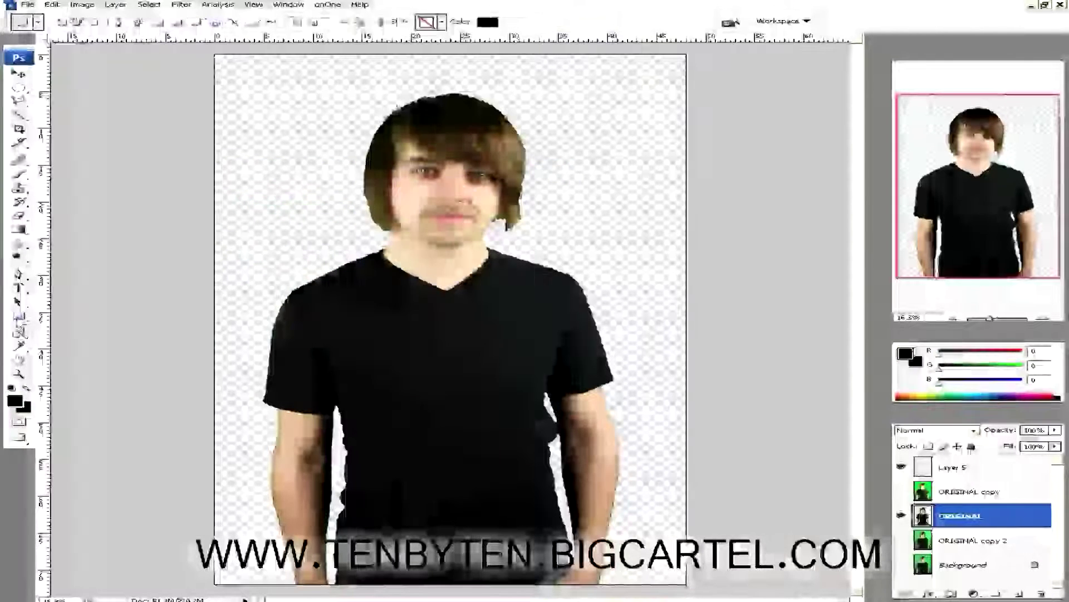
drag(204, 48, 755, 595)
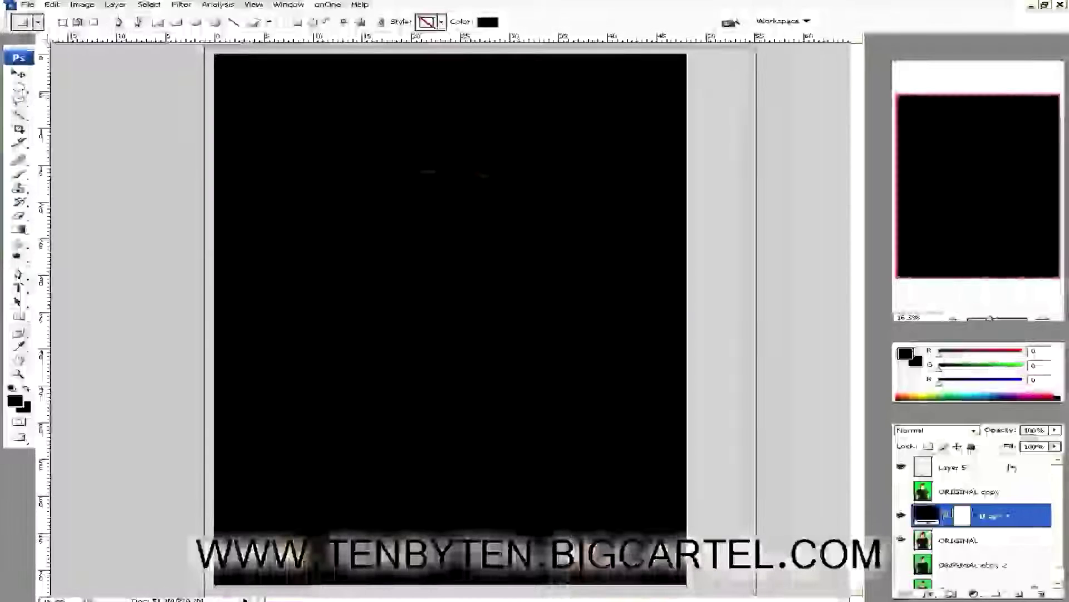
drag(1006, 518, 965, 552)
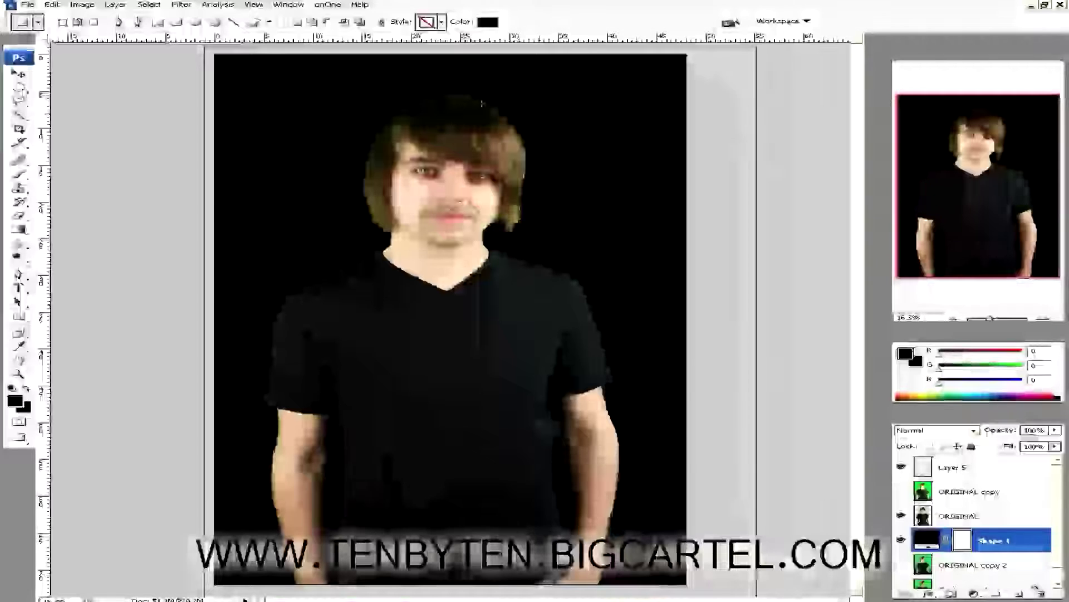
Clear the upper-left background area beside the man on the ORIGINAL layer with a rectangular marquee selection.
click(980, 515)
drag(313, 205, 352, 241)
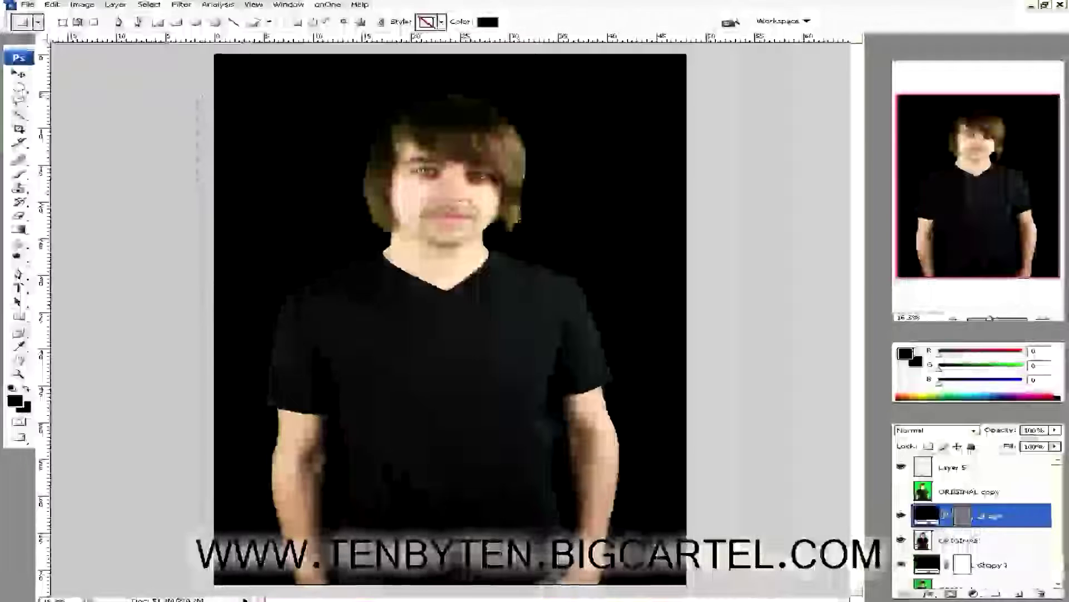
click(19, 96)
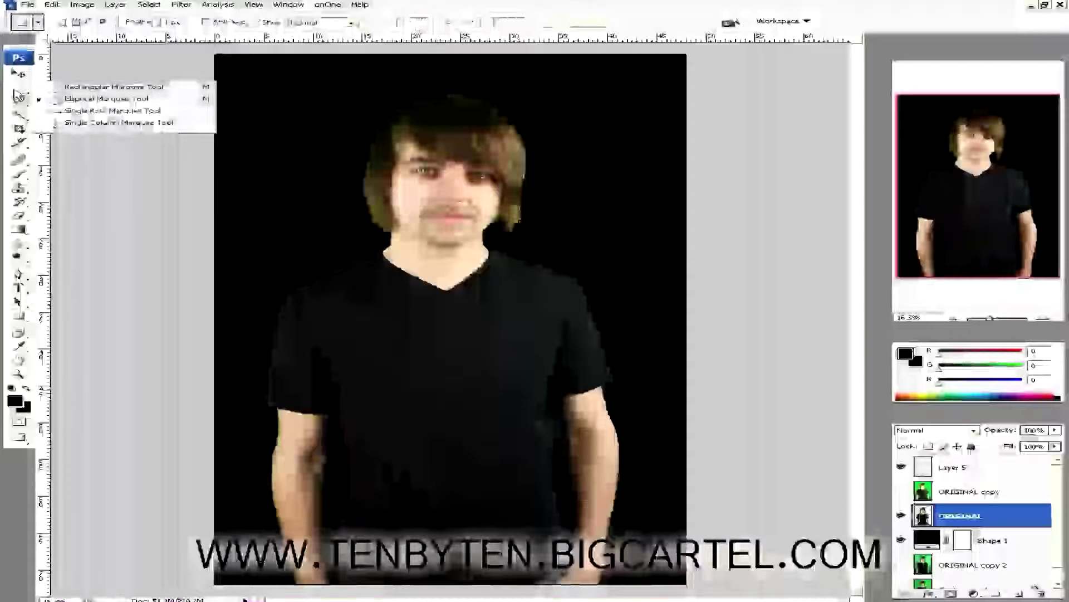
click(100, 89)
drag(215, 55, 286, 168)
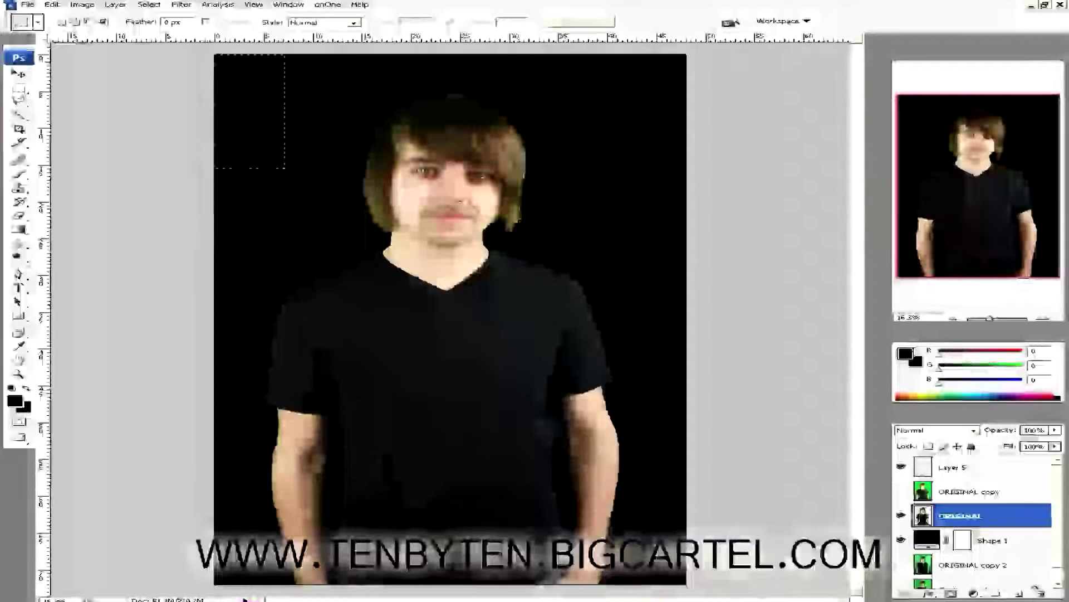
drag(316, 229, 351, 248)
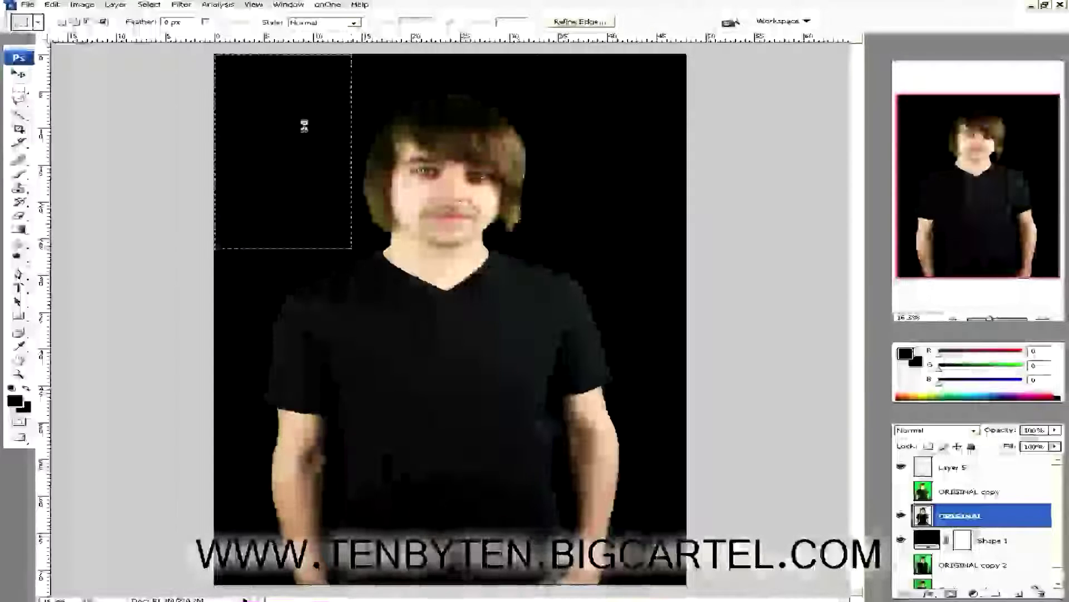
Clear the remaining background areas around the man on the ORIGINAL layer with rectangular marquee selections, and deselect.
drag(686, 55, 539, 264)
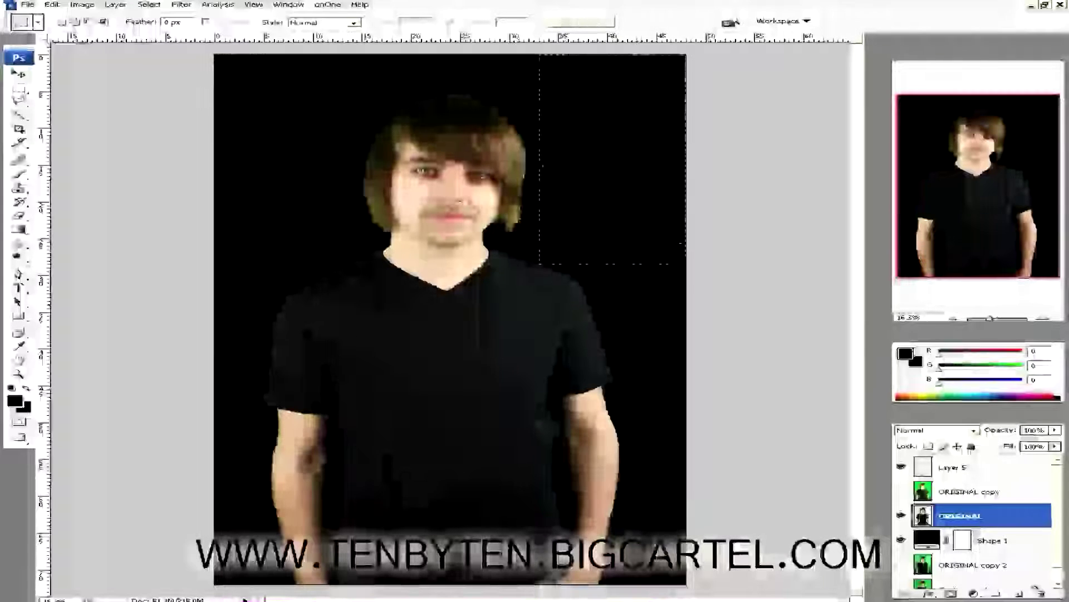
drag(674, 232, 607, 323)
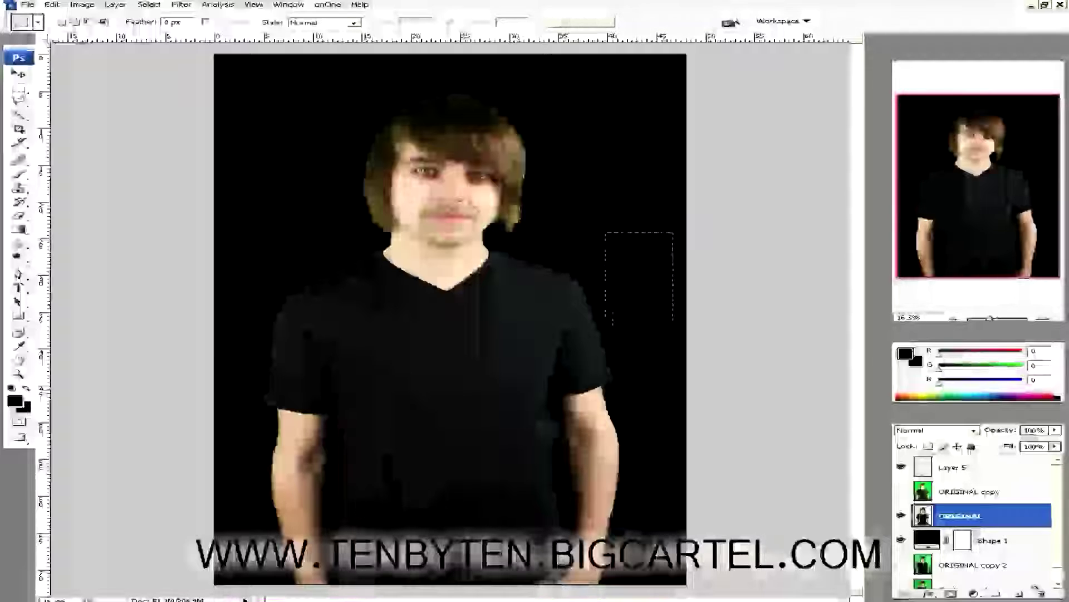
drag(283, 179, 215, 279)
drag(568, 62, 540, 70)
key(Delete)
key(ctrl+d)
drag(285, 92, 298, 87)
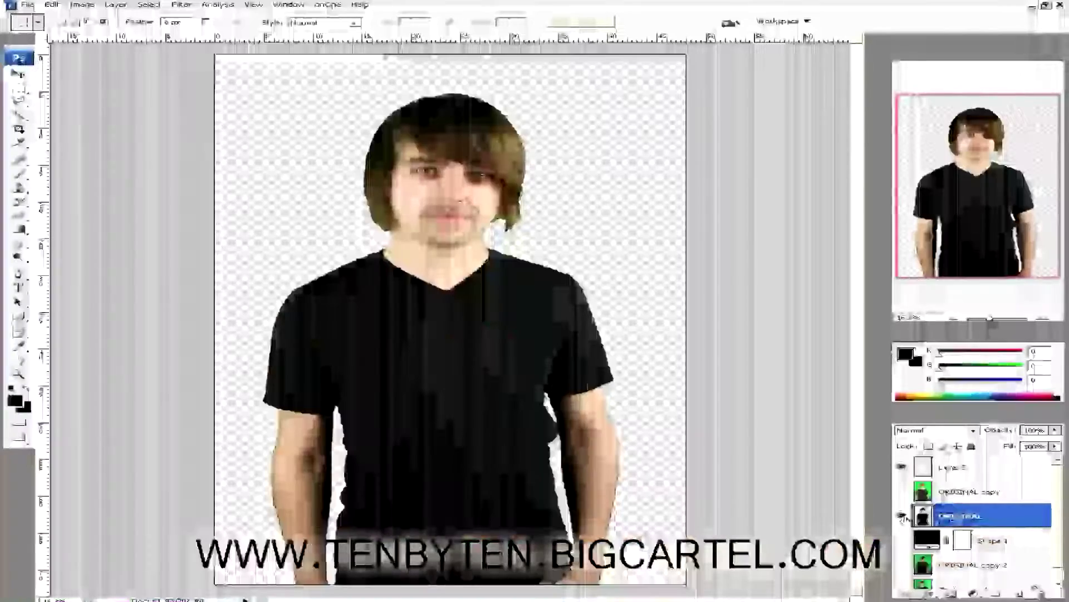
Toggle the ORIGINAL layer's visibility to examine the cutout against the transparent background.
click(902, 517)
click(902, 517)
click(903, 517)
click(902, 517)
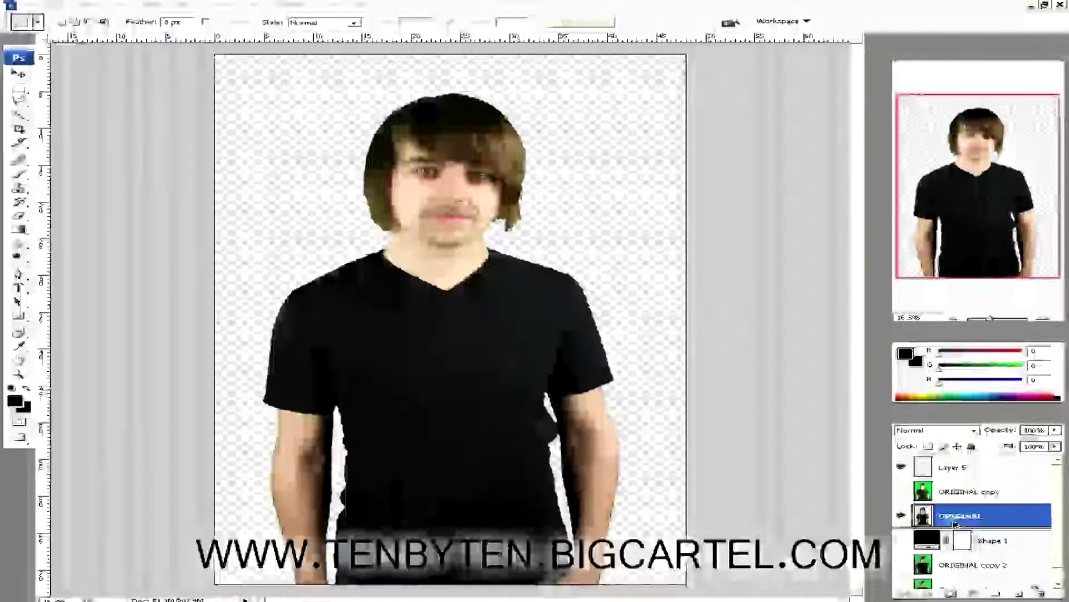
Duplicate the ORIGINAL layer, place the copy directly beneath it, and keep only this one copy selected.
drag(954, 521, 962, 544)
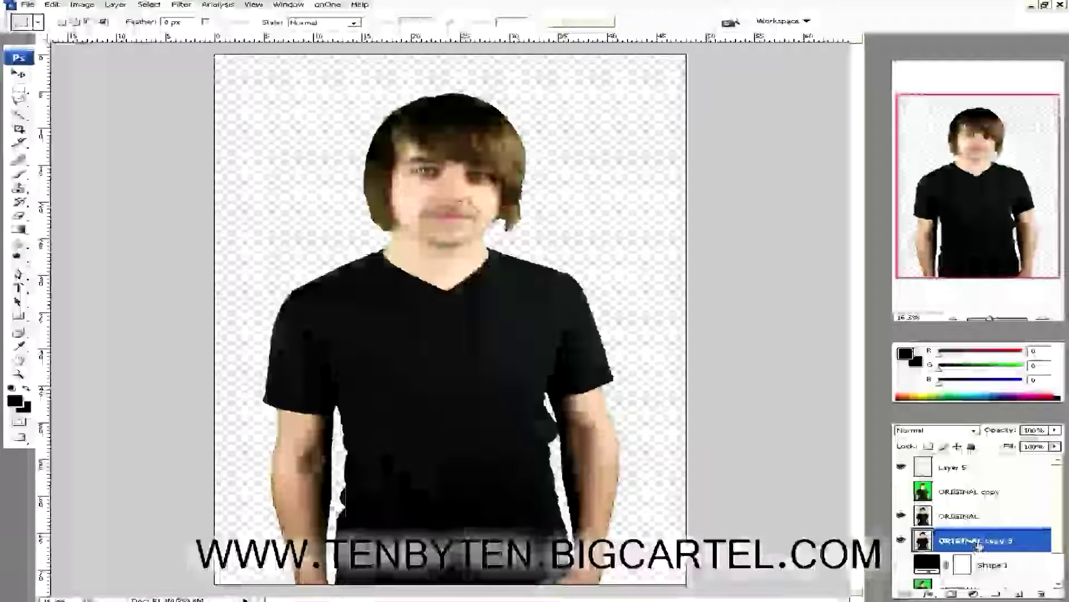
right_click(961, 539)
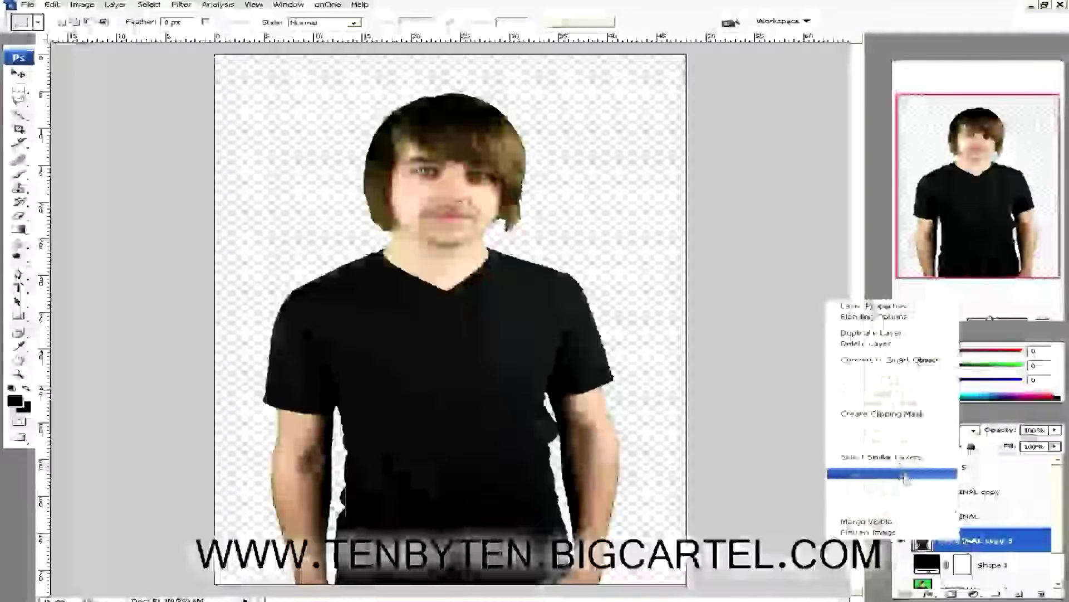
click(871, 333)
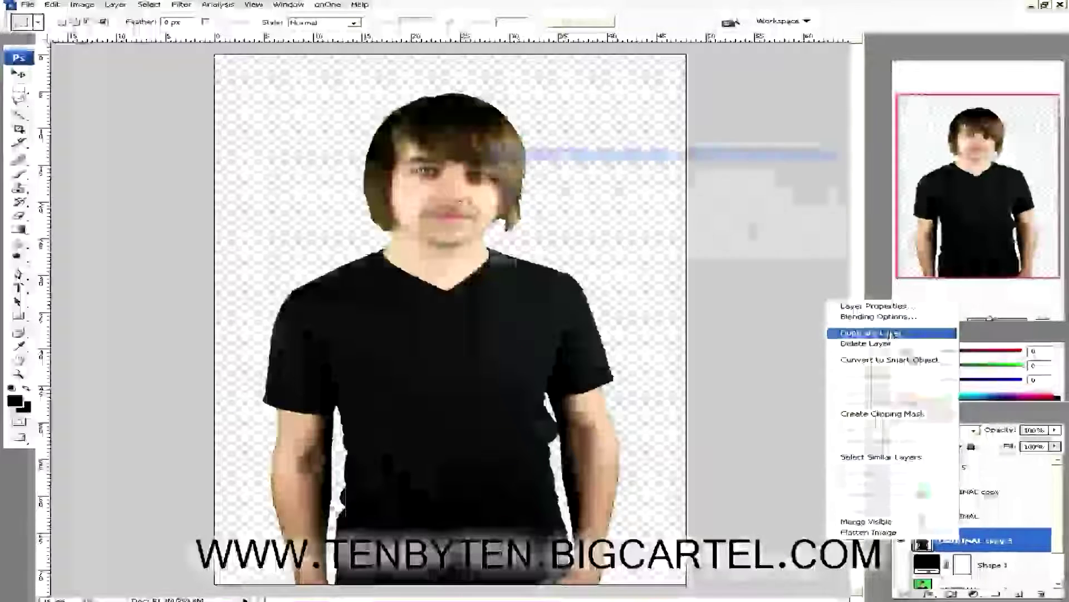
click(810, 176)
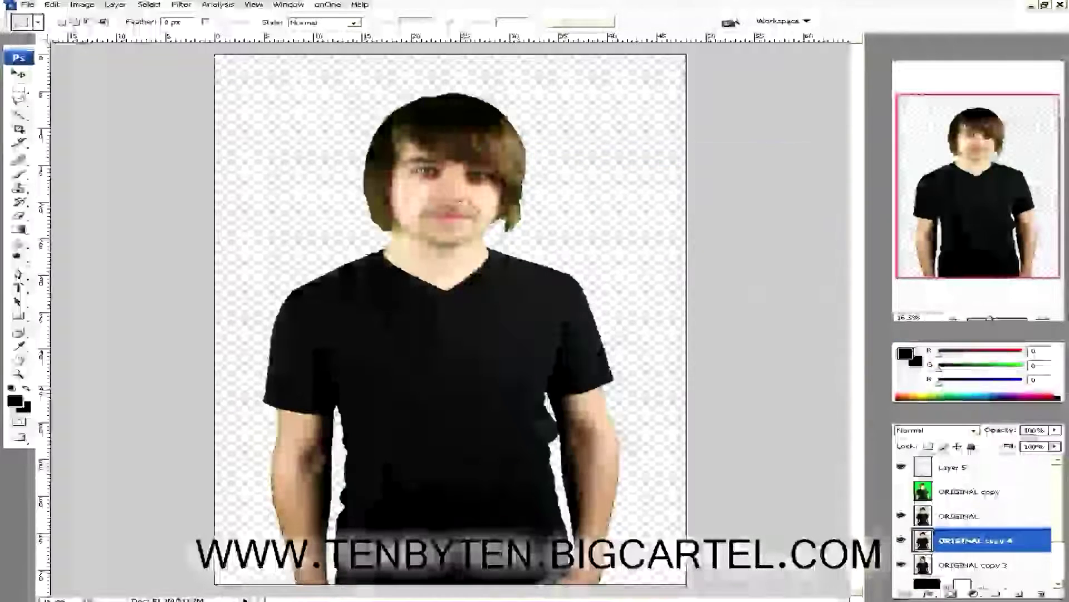
click(941, 519)
click(957, 546)
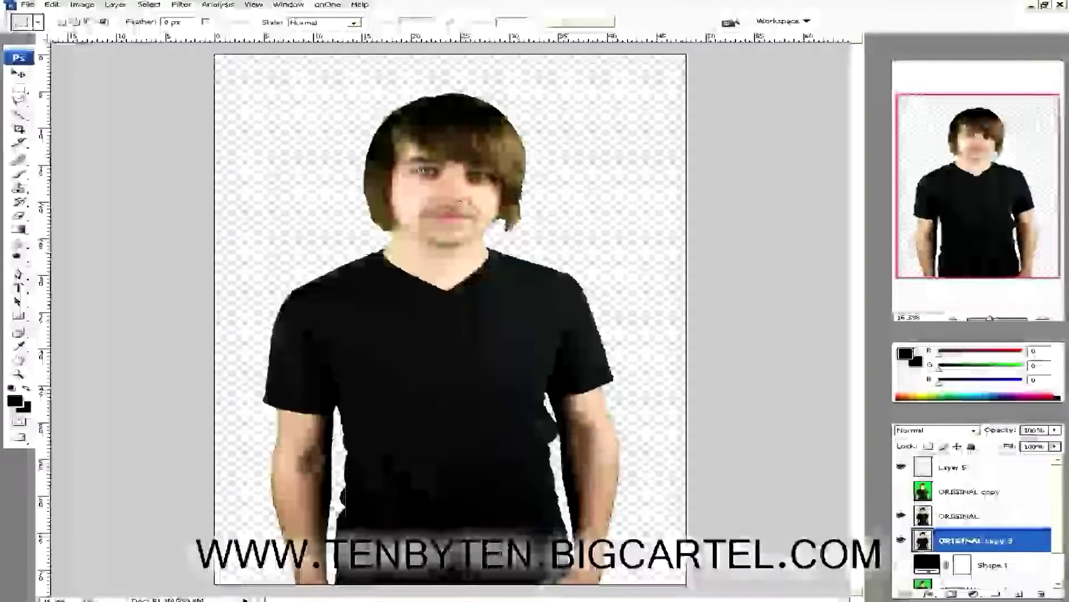
Apply a Motion Blur to the ORIGINAL copy 3 layer with an angle of 0° and a distance of about 161 pixels.
click(181, 5)
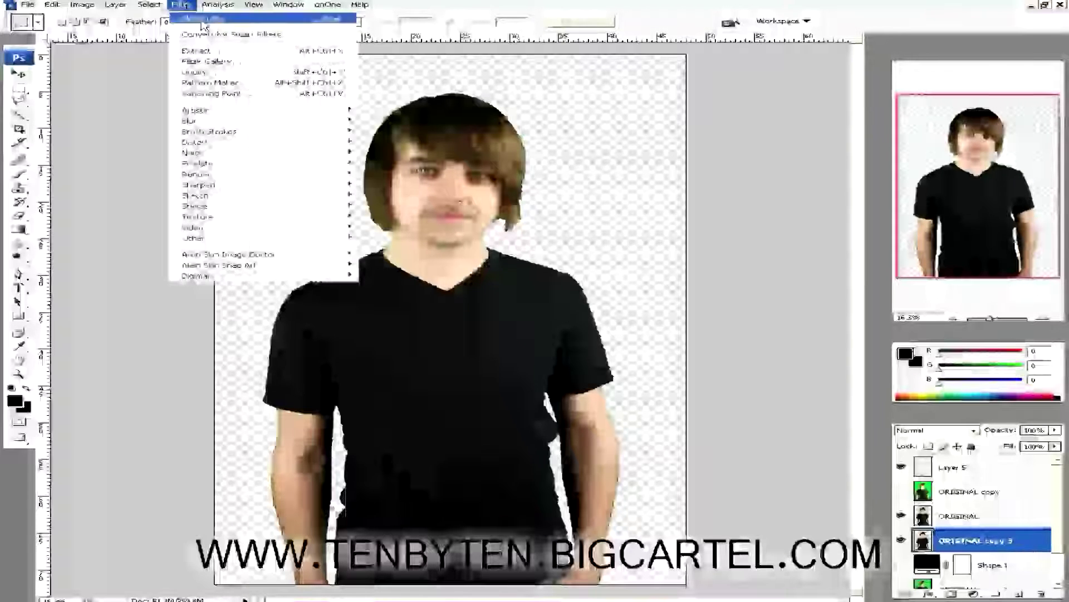
mouse_move(271, 123)
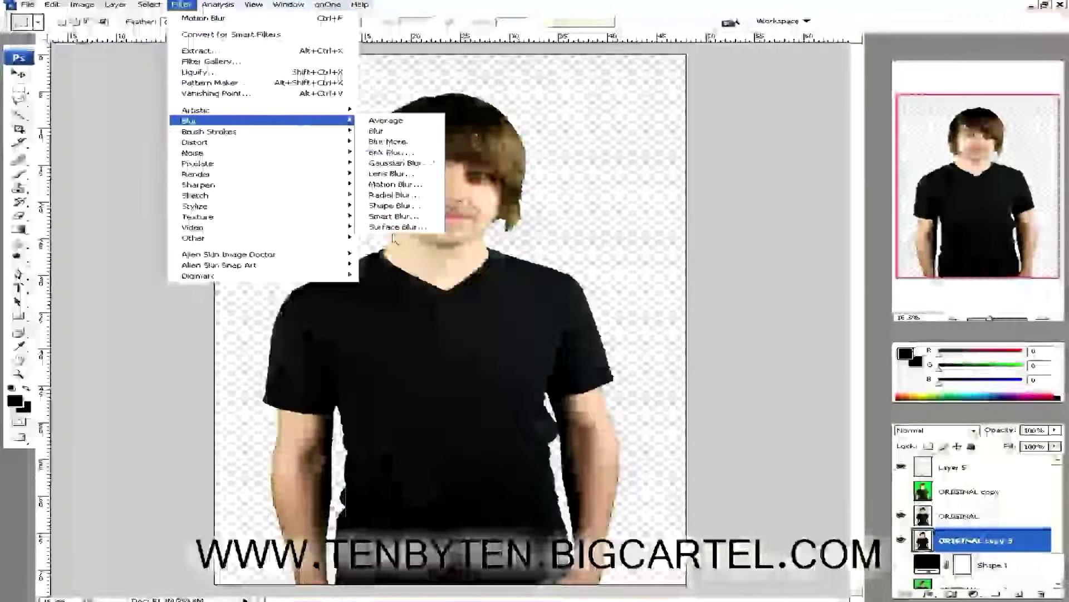
click(399, 174)
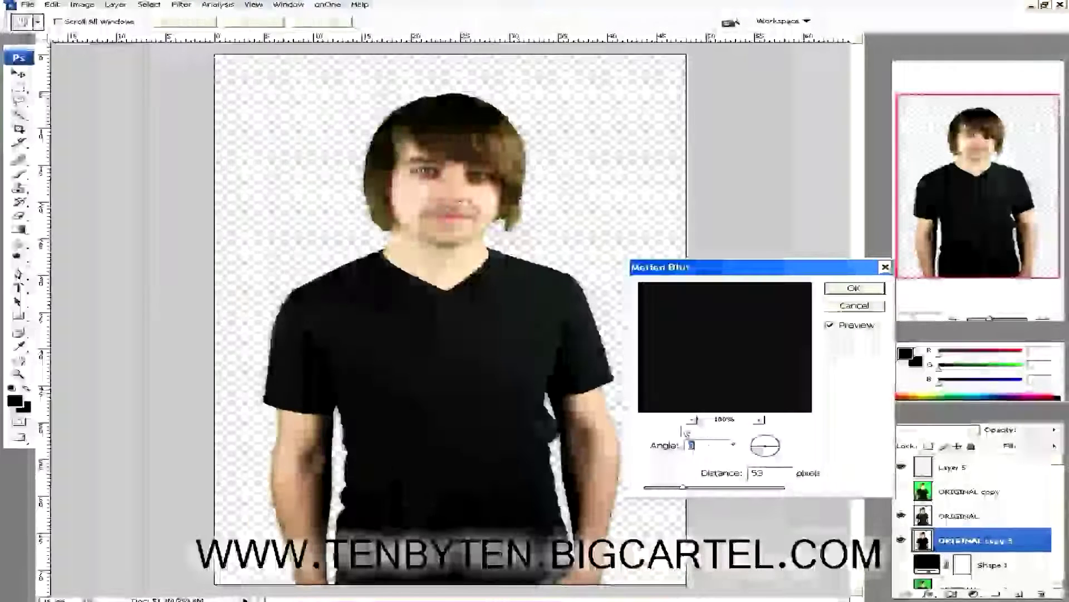
click(693, 422)
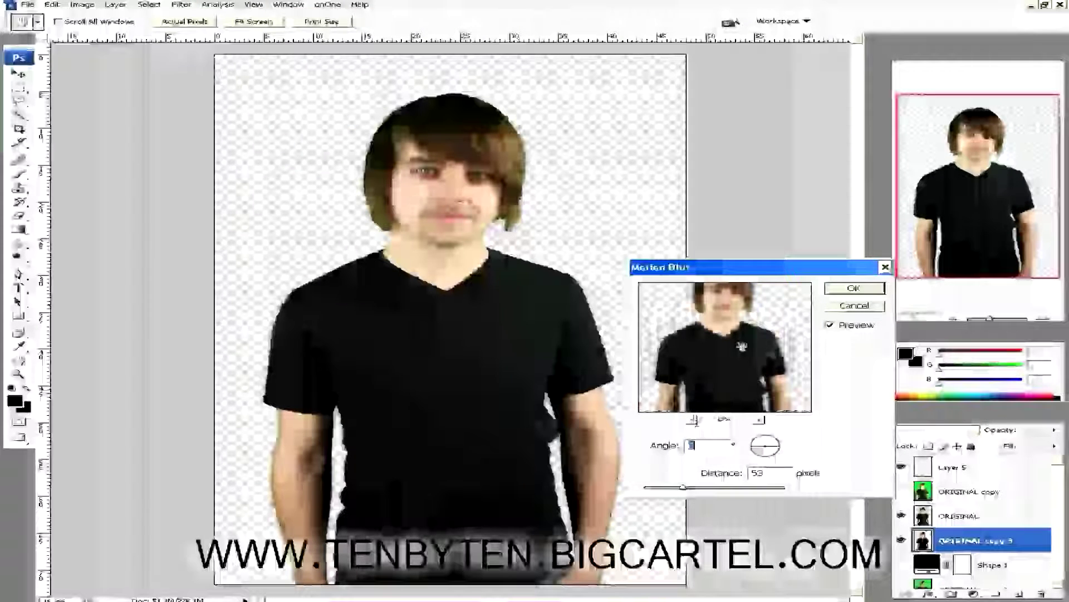
click(760, 422)
drag(683, 487, 713, 491)
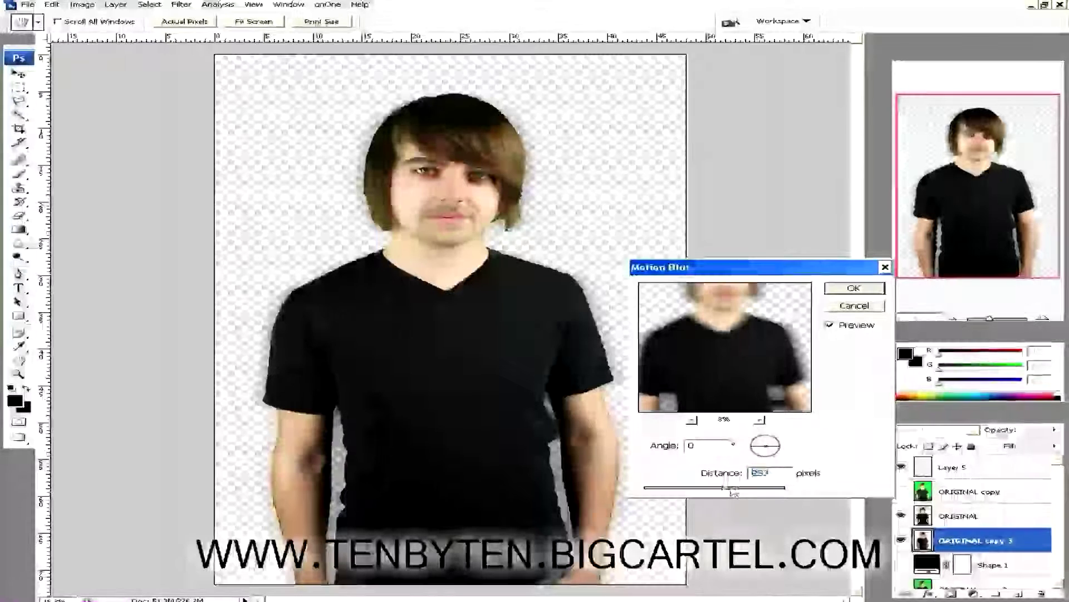
drag(733, 492, 729, 492)
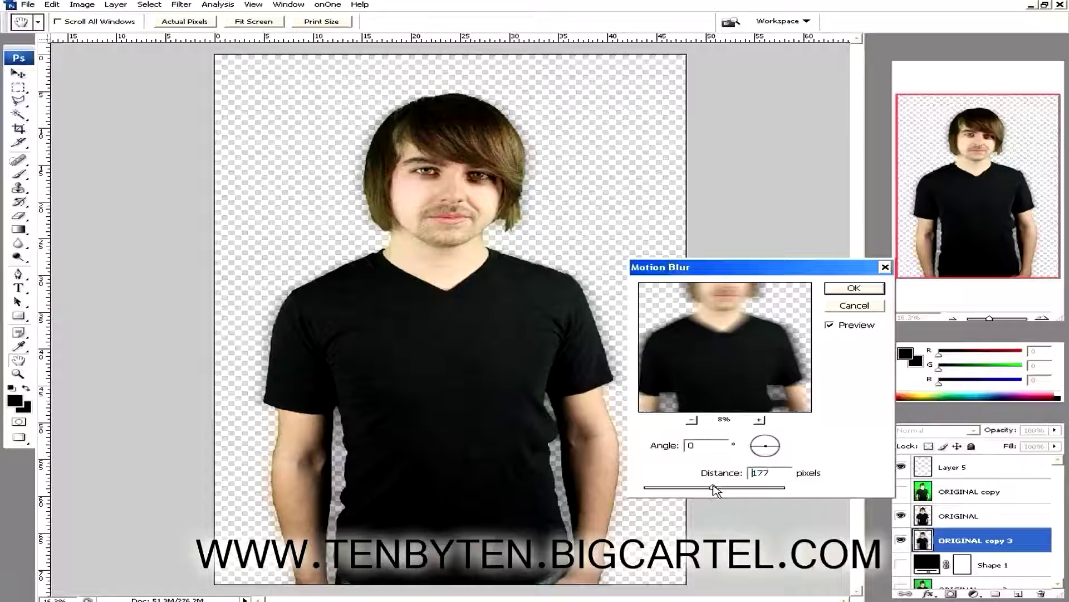
click(713, 486)
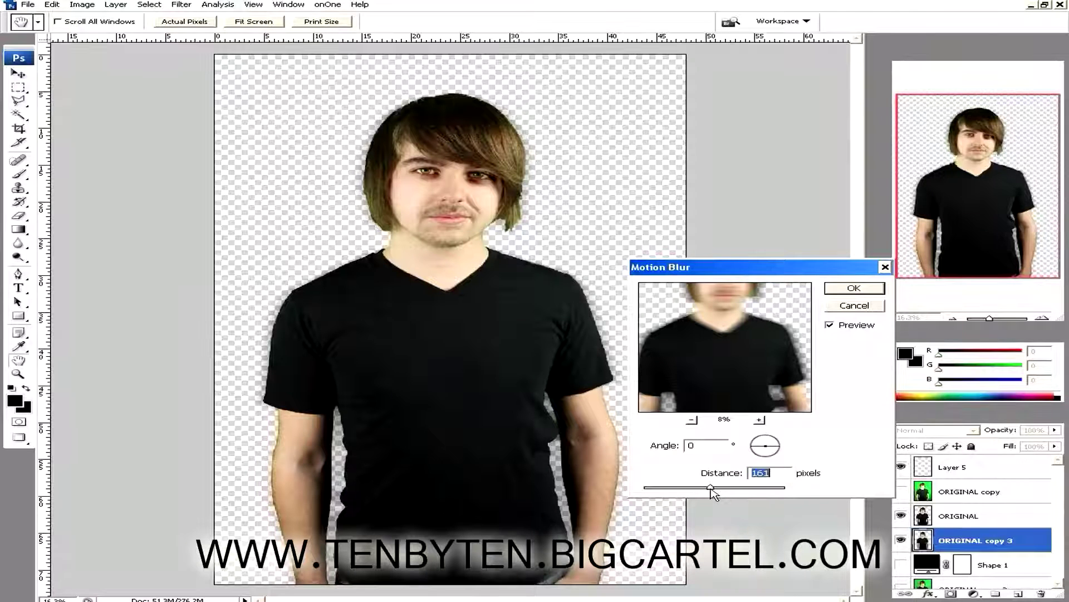
click(855, 289)
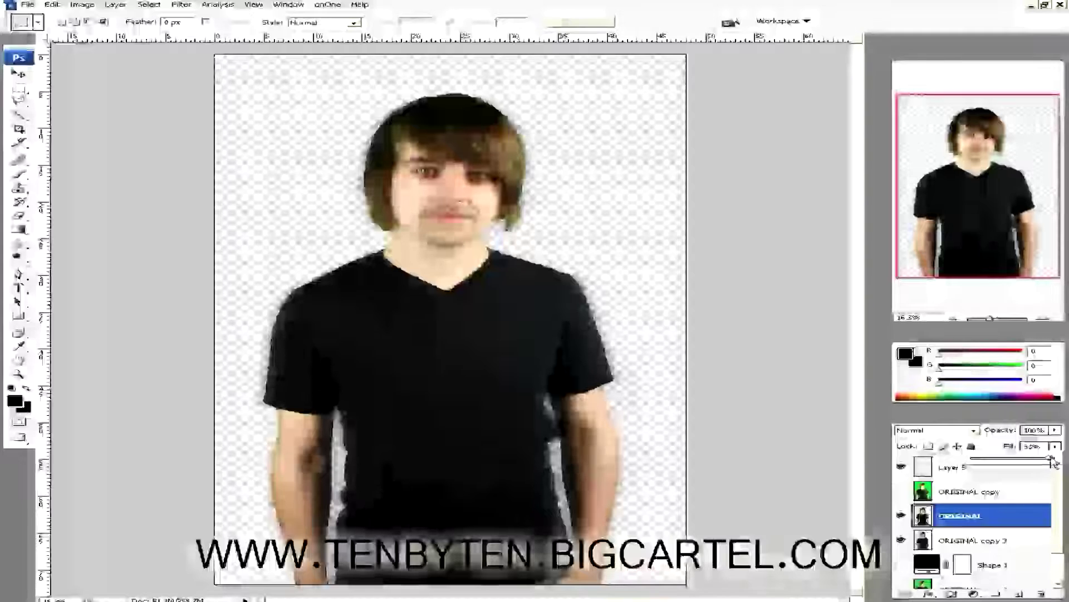
Try lowering the ORIGINAL layer's fill to about 89% over the blurred copy, and set it back to 100%.
drag(1051, 458, 1050, 457)
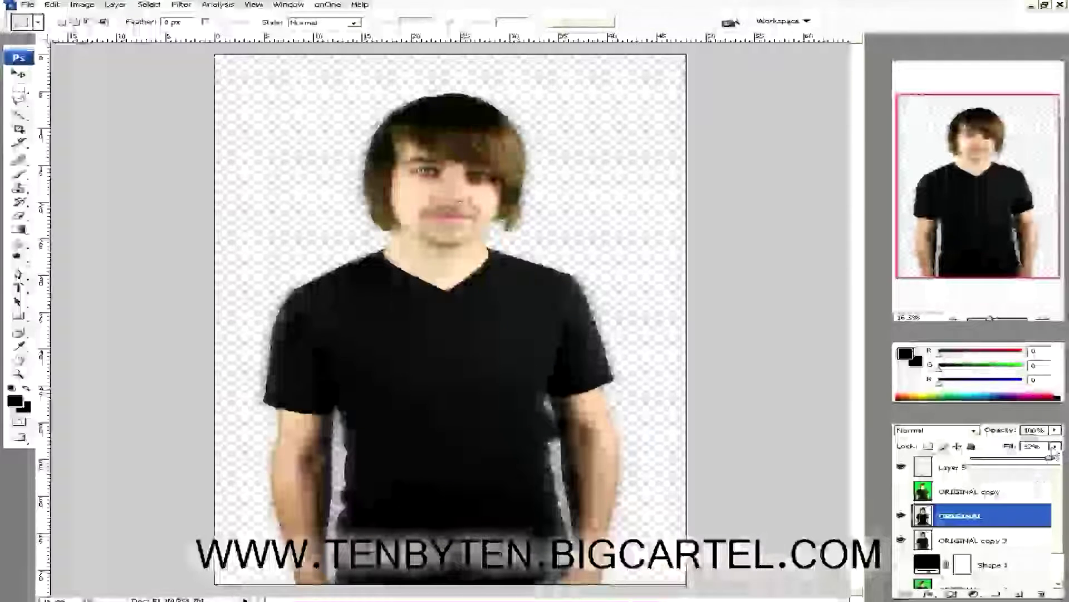
drag(1045, 461, 1051, 460)
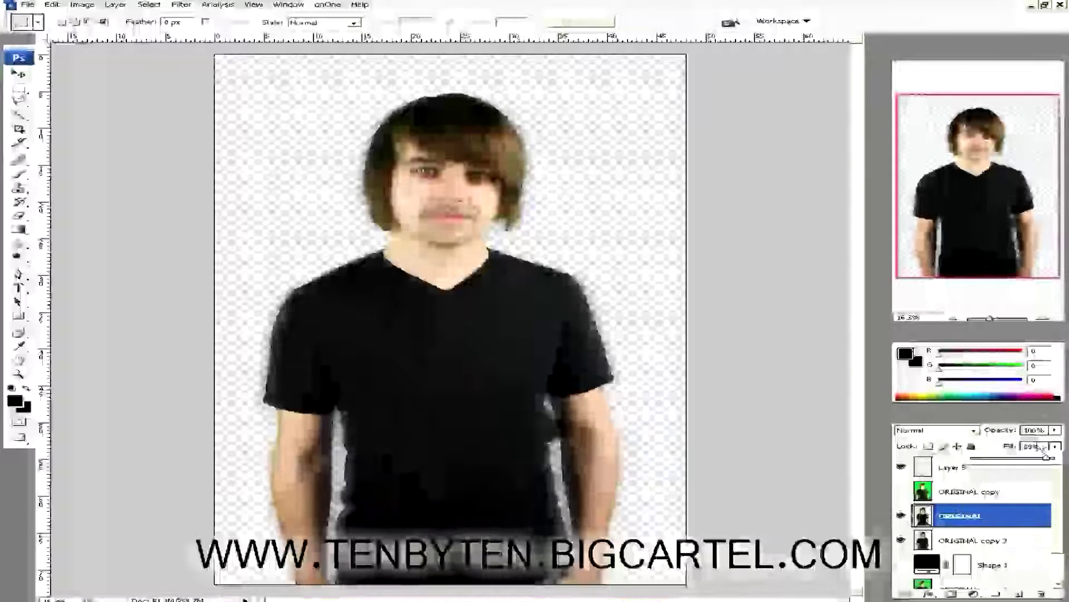
click(901, 540)
click(901, 541)
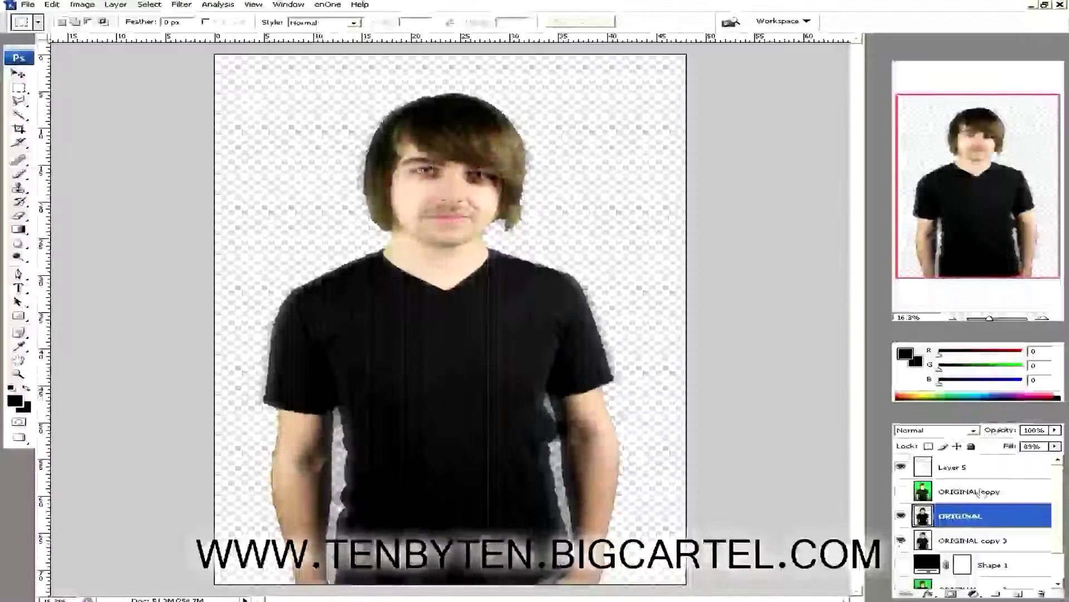
drag(1055, 446, 1058, 458)
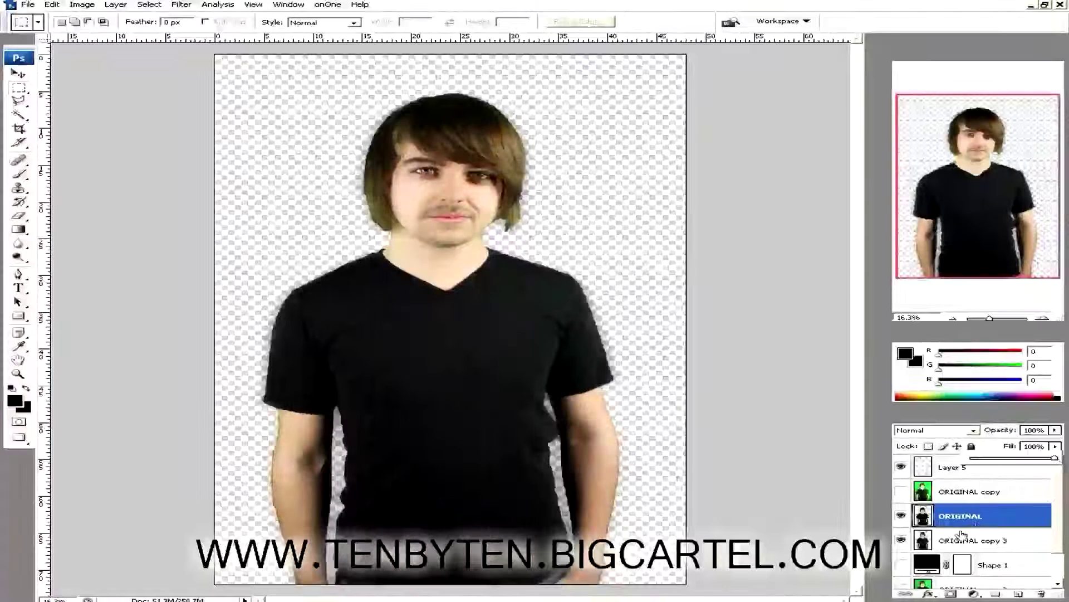
Compare the cutout's edges with and without the blurred ORIGINAL copy 3 layer by toggling its visibility.
click(901, 540)
click(900, 541)
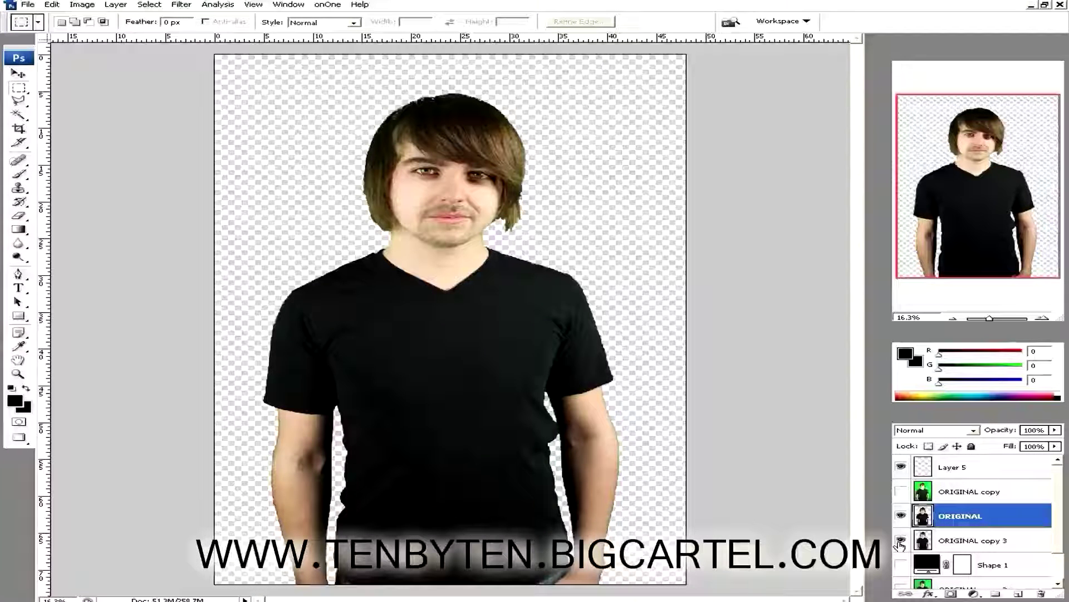
click(901, 541)
click(901, 541)
click(900, 541)
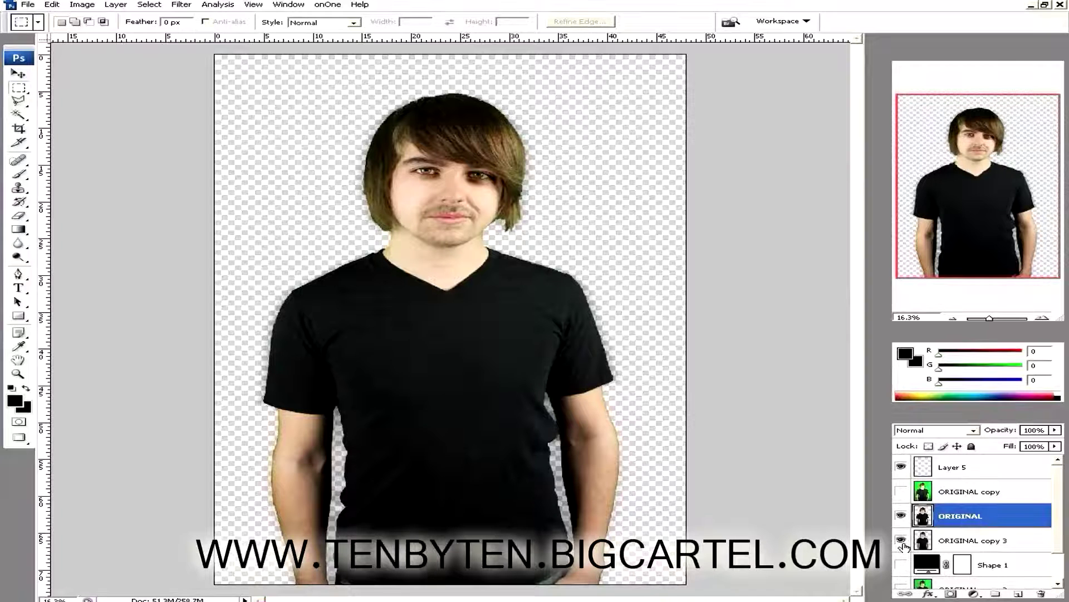
click(900, 541)
click(901, 541)
Try duplicating the blurred ORIGINAL copy 3 layer to strengthen the edge softening, and undo the duplicate.
click(959, 538)
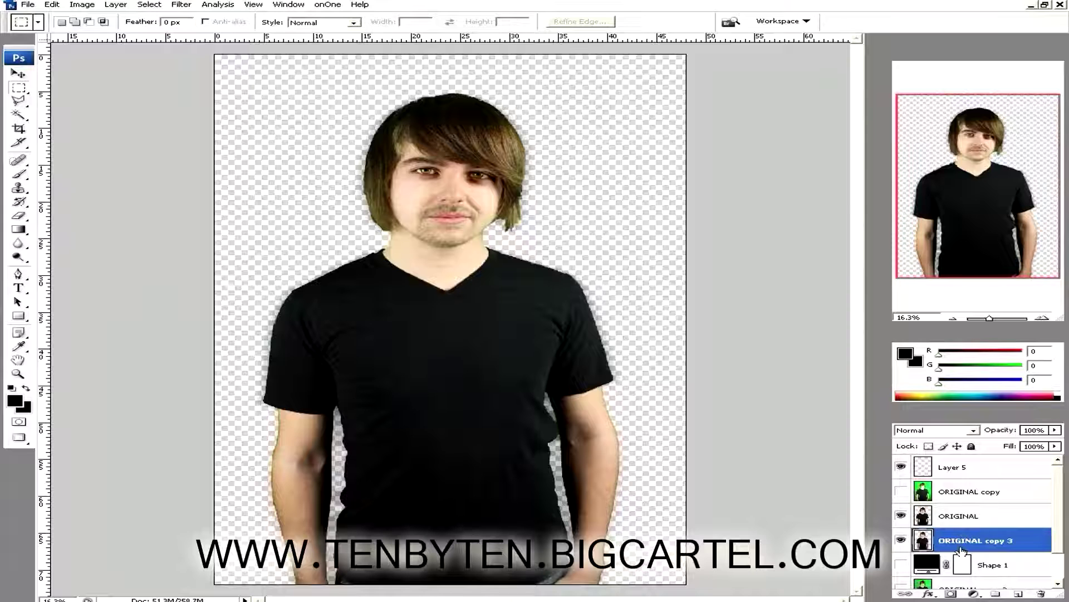
key(ctrl+j)
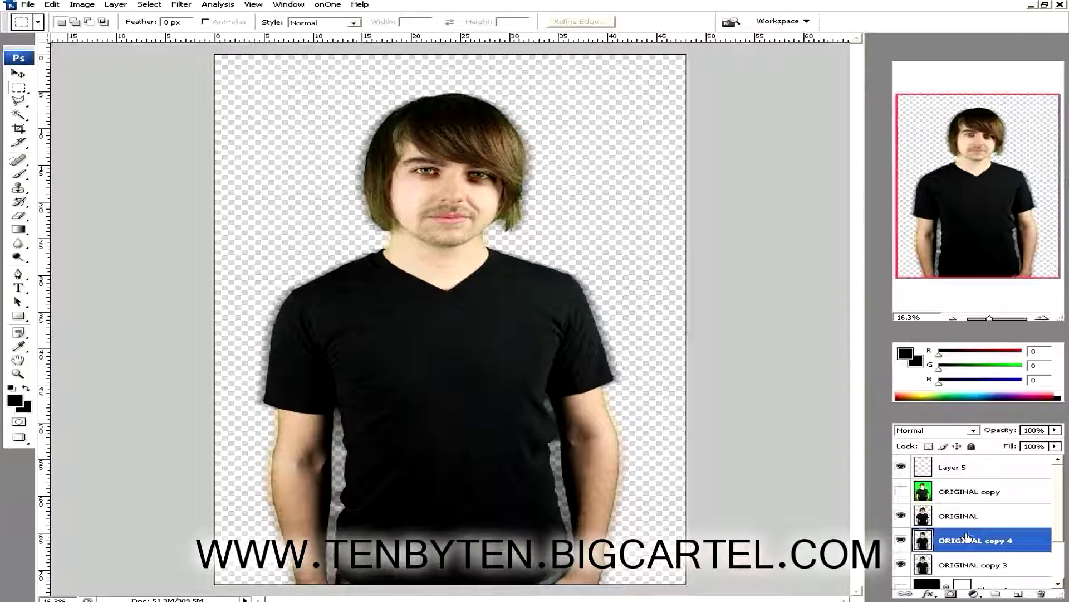
key(ctrl+z)
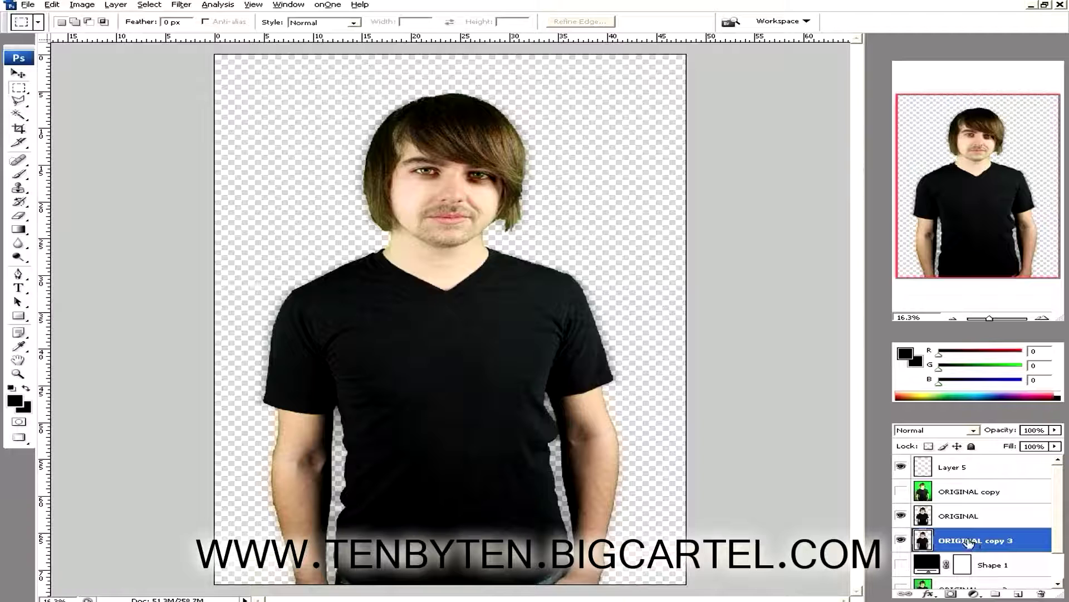
Try stacking two duplicates of the blurred ORIGINAL copy 3 layer, and hide the top duplicate to compare the edges.
key(ctrl+z)
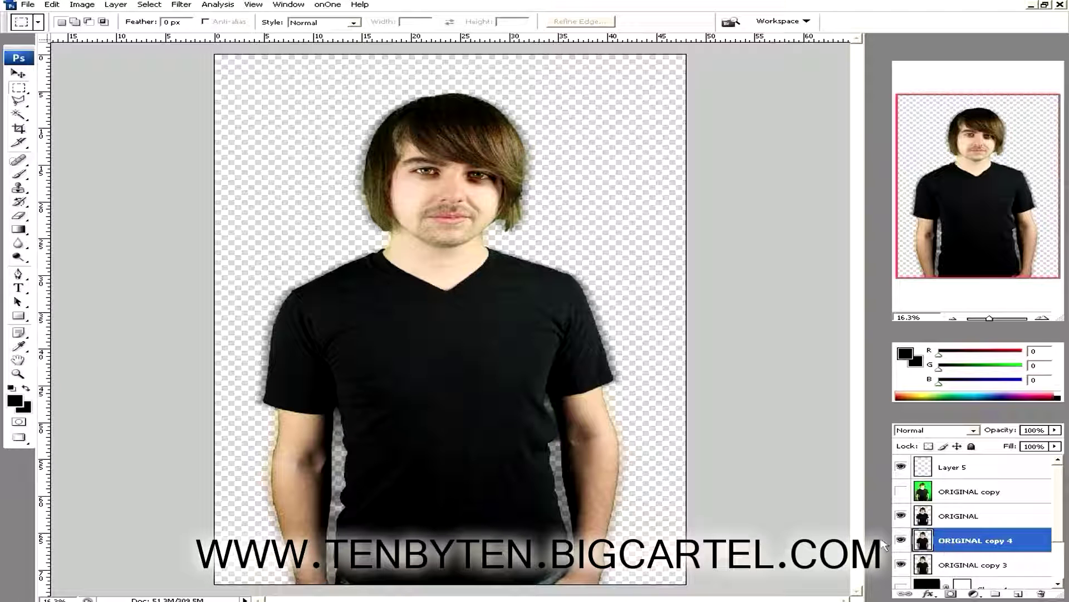
key(ctrl+j)
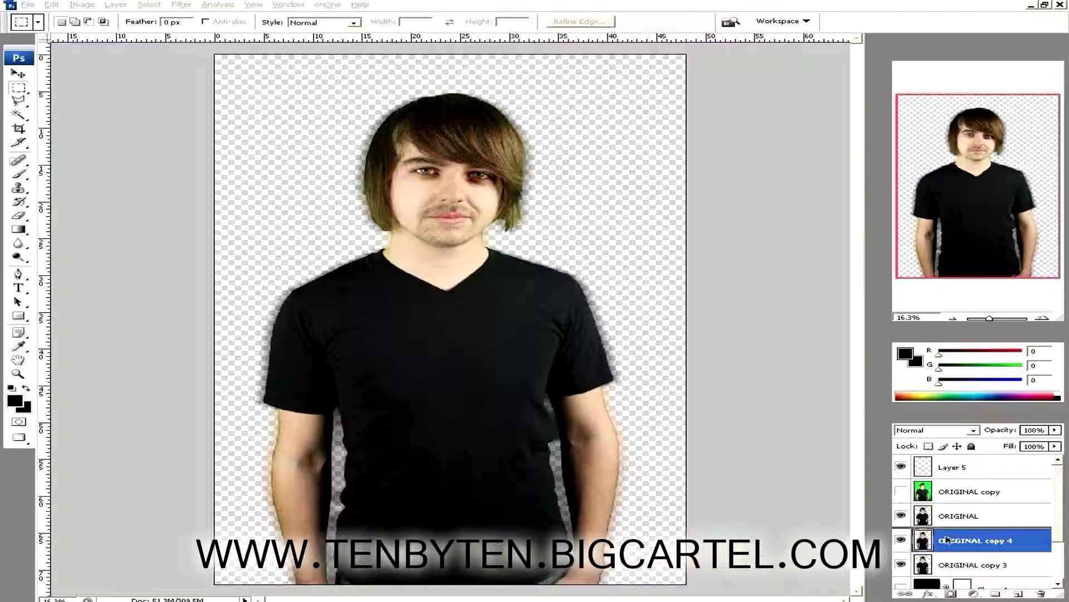
key(ctrl+z)
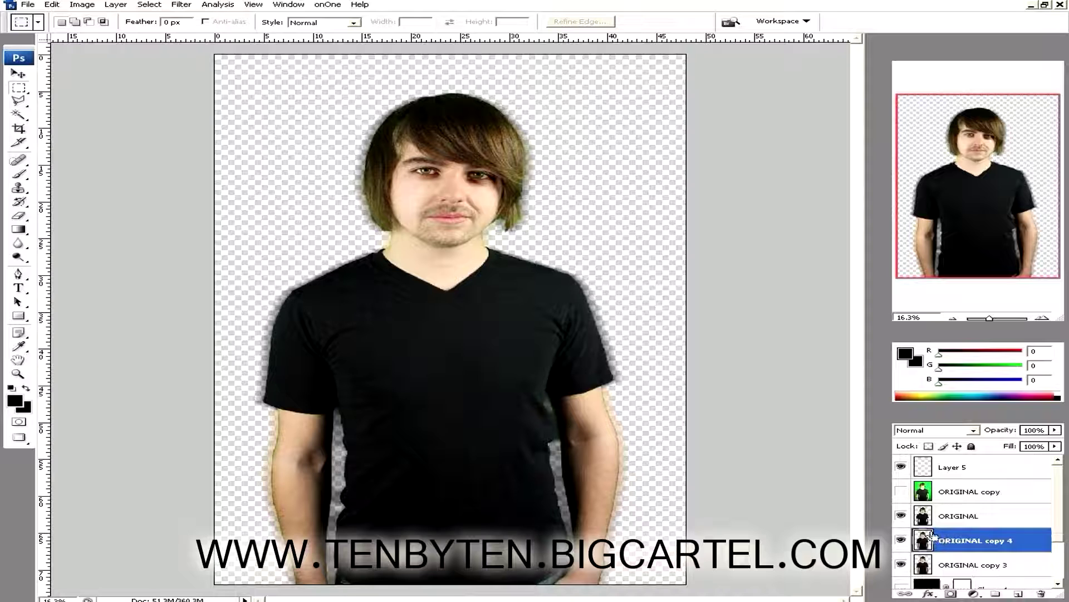
key(ctrl+z)
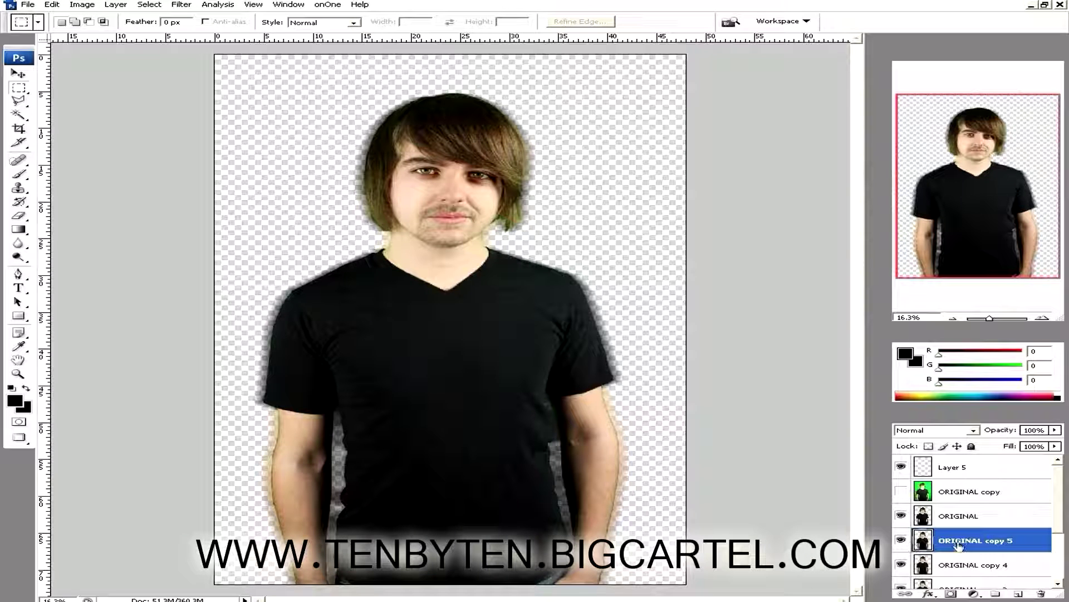
click(901, 540)
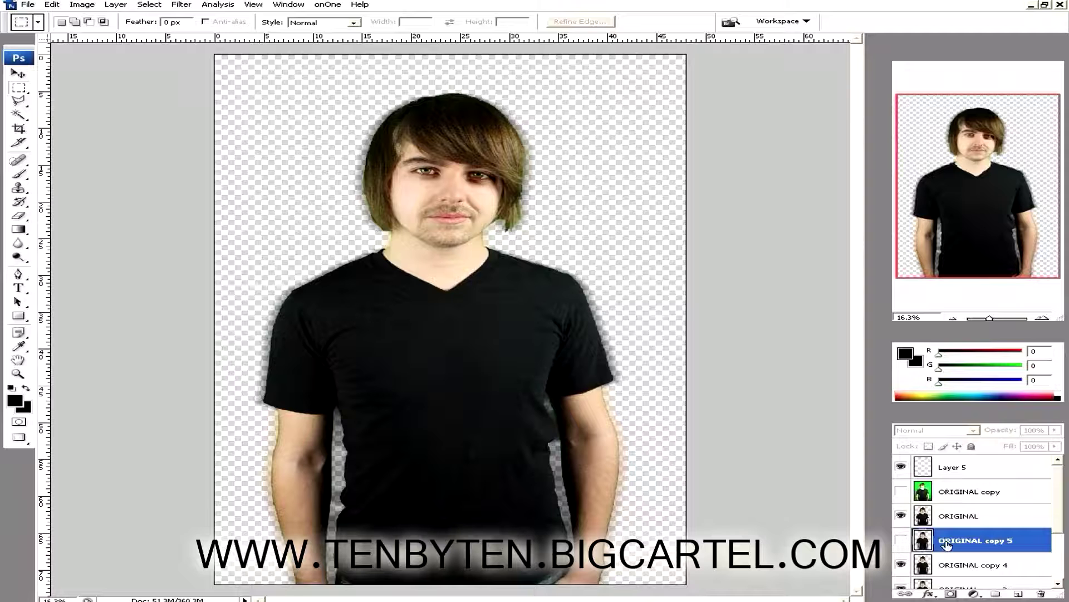
click(898, 540)
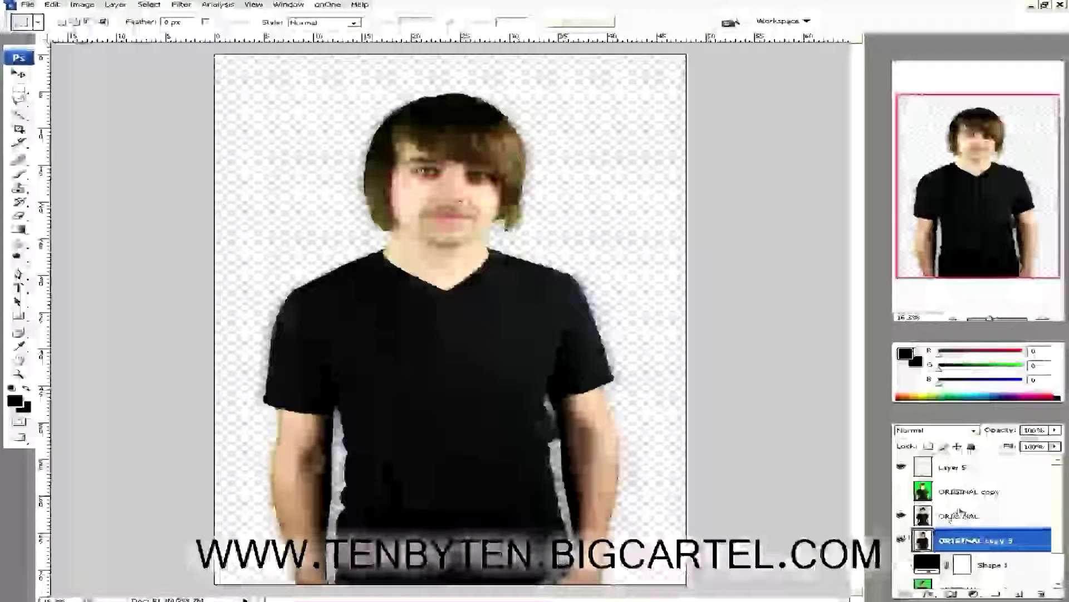
Set the ORIGINAL layer's fill to 93% so the blurred copy shows through slightly.
key(alt+bracketright)
click(1055, 446)
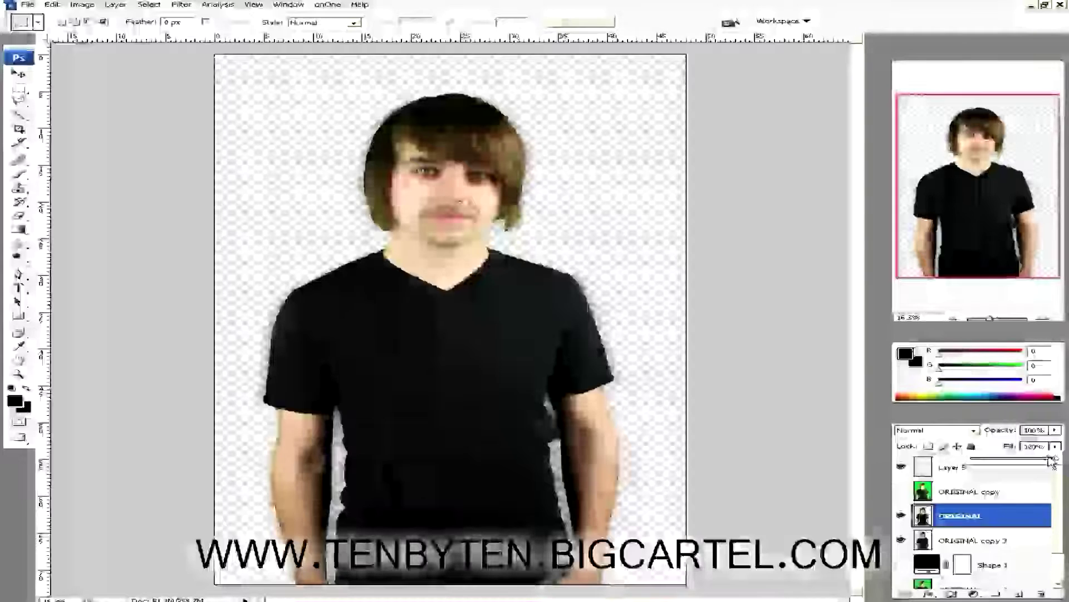
drag(1052, 459, 1052, 462)
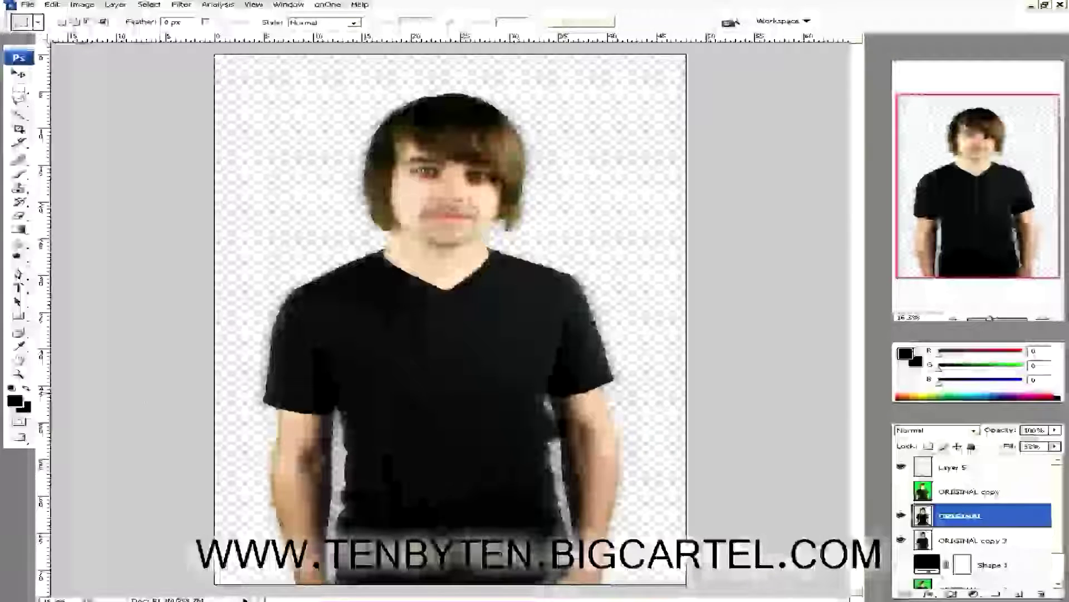
Lightly erase the ORIGINAL layer's edge around the arm gap on the image's right with a hard 267 px eraser at 15% opacity.
key(e)
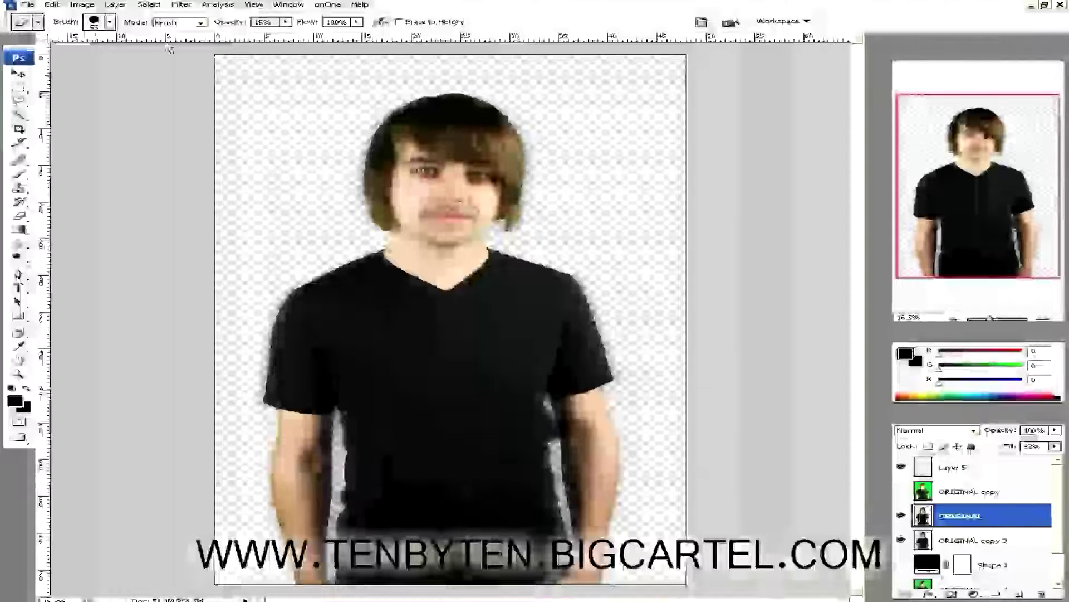
click(109, 22)
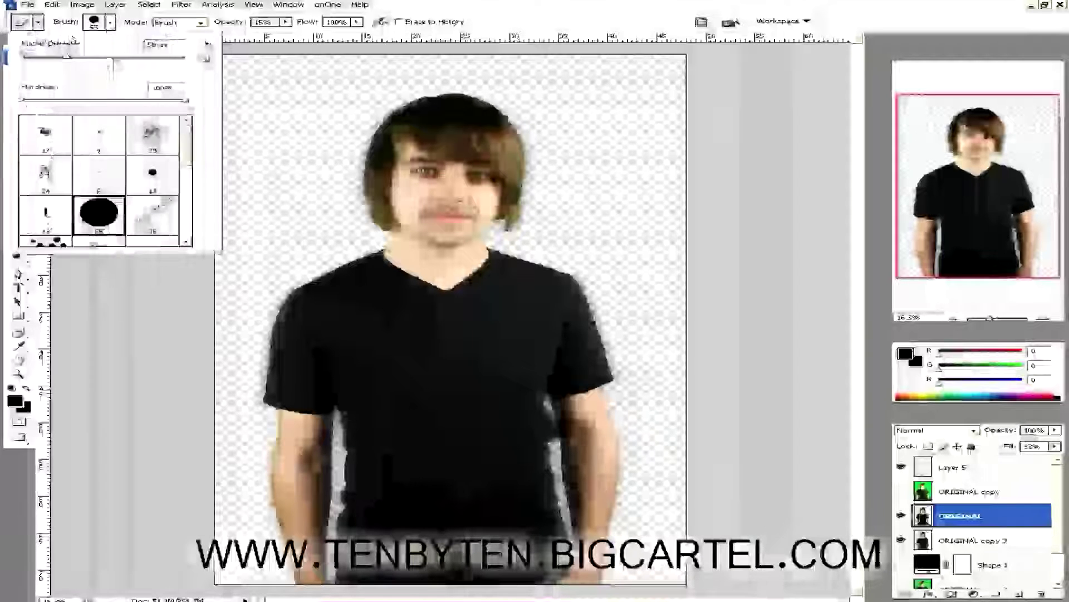
drag(127, 57, 150, 58)
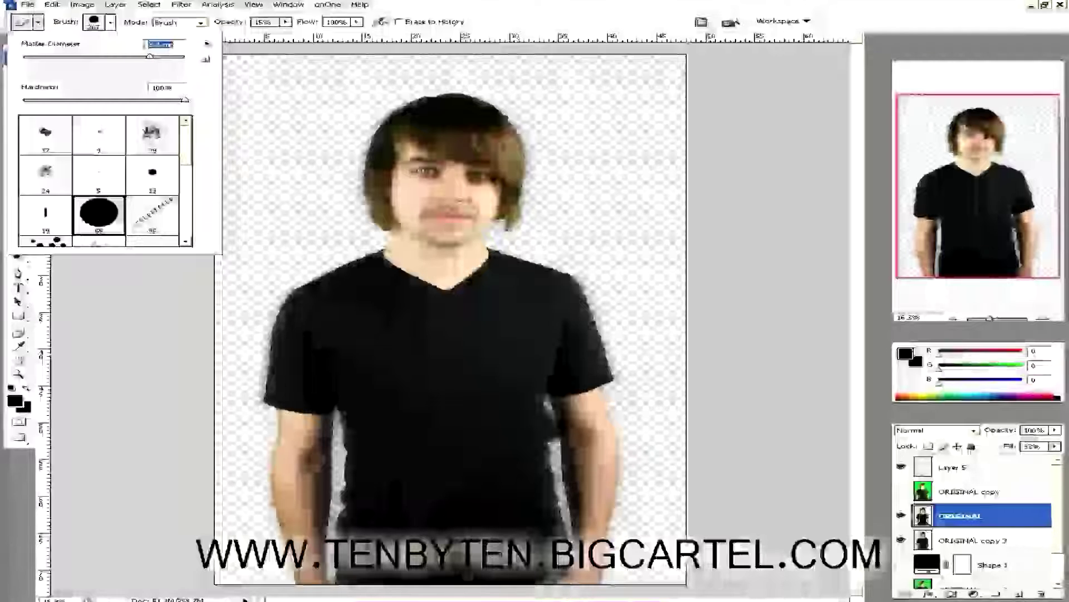
key(Return)
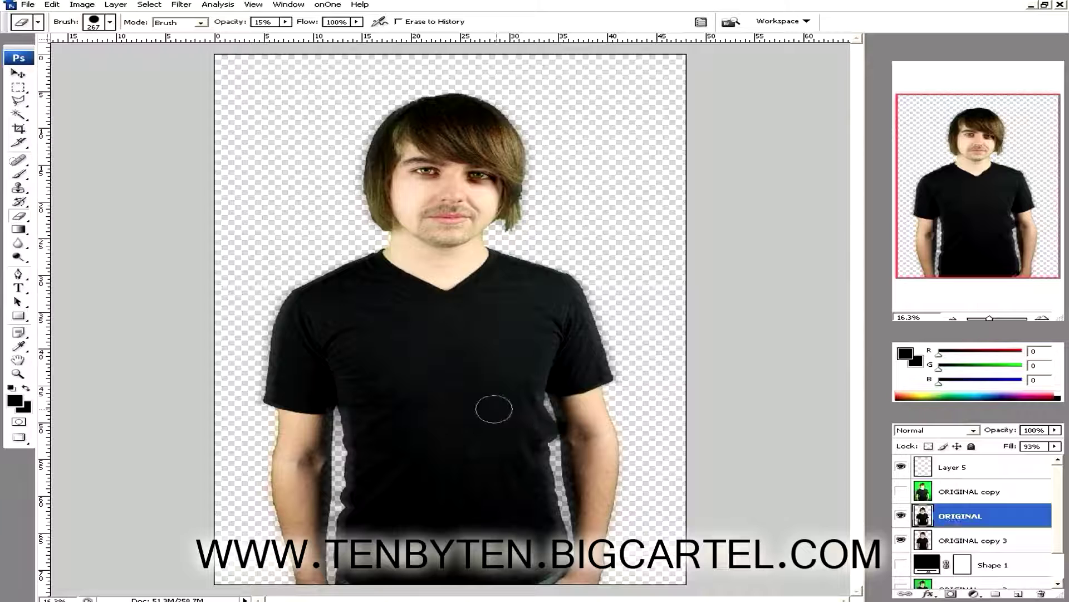
click(901, 516)
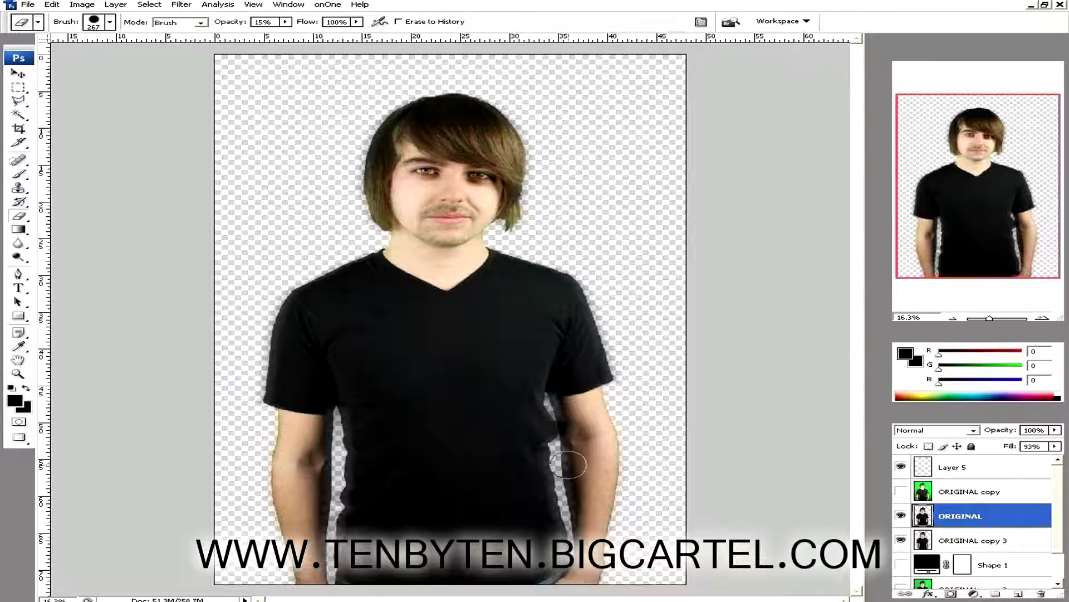
drag(569, 463, 589, 458)
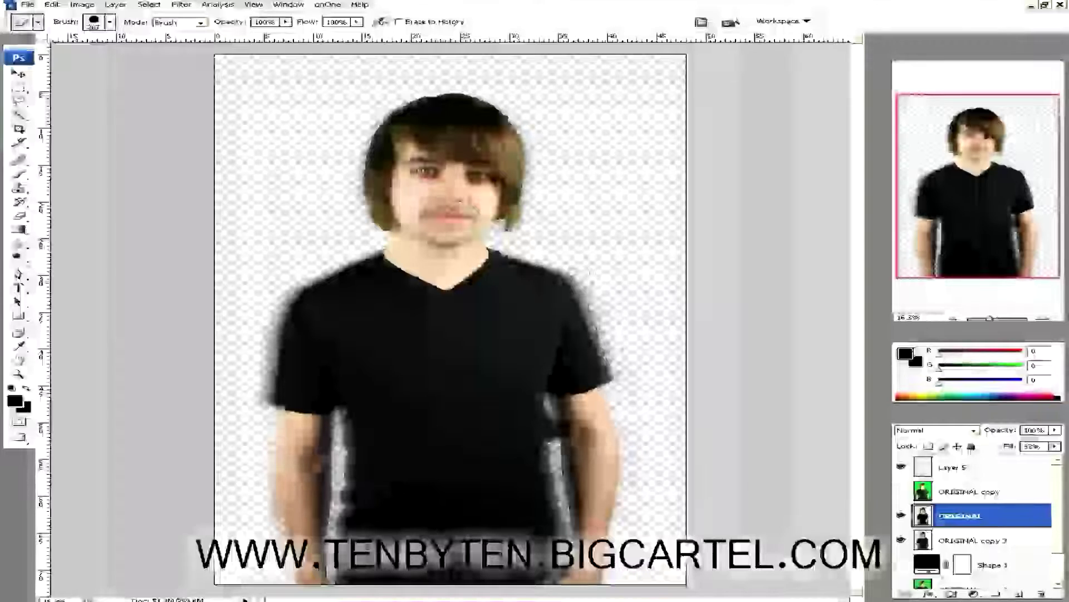
Try erasing the ORIGINAL layer's edges along both arms and inside the arm gaps with the 267 px eraser at 100% opacity.
mouse_move(589, 274)
mouse_down()
mouse_move(605, 356)
mouse_move(609, 336)
mouse_move(610, 475)
mouse_move(549, 440)
mouse_move(626, 404)
mouse_move(557, 501)
mouse_move(582, 407)
mouse_move(563, 429)
mouse_move(577, 526)
mouse_move(563, 562)
mouse_move(585, 552)
mouse_up()
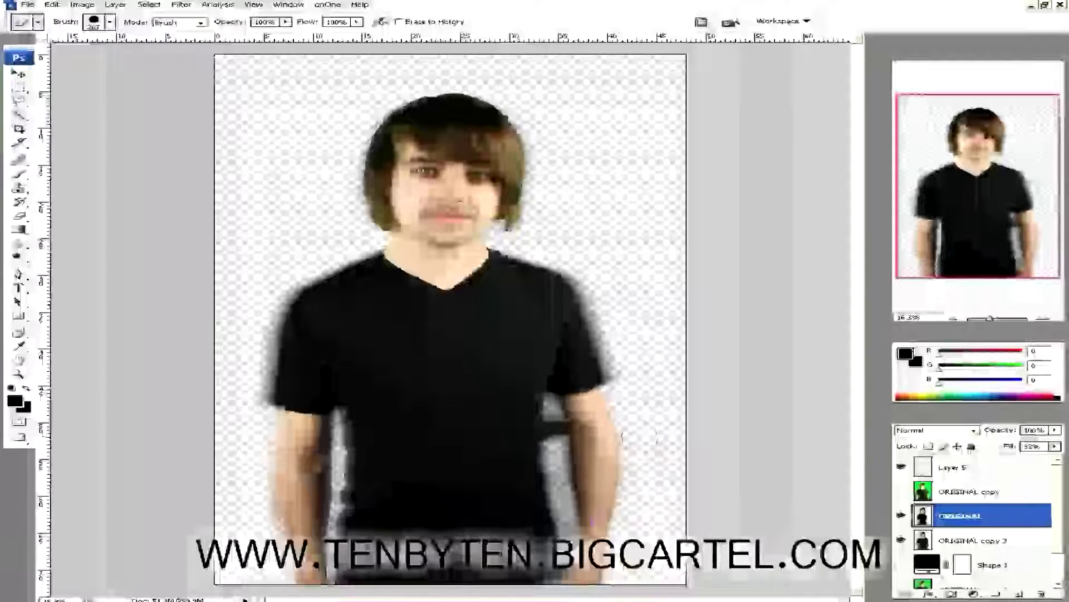
drag(639, 436, 610, 560)
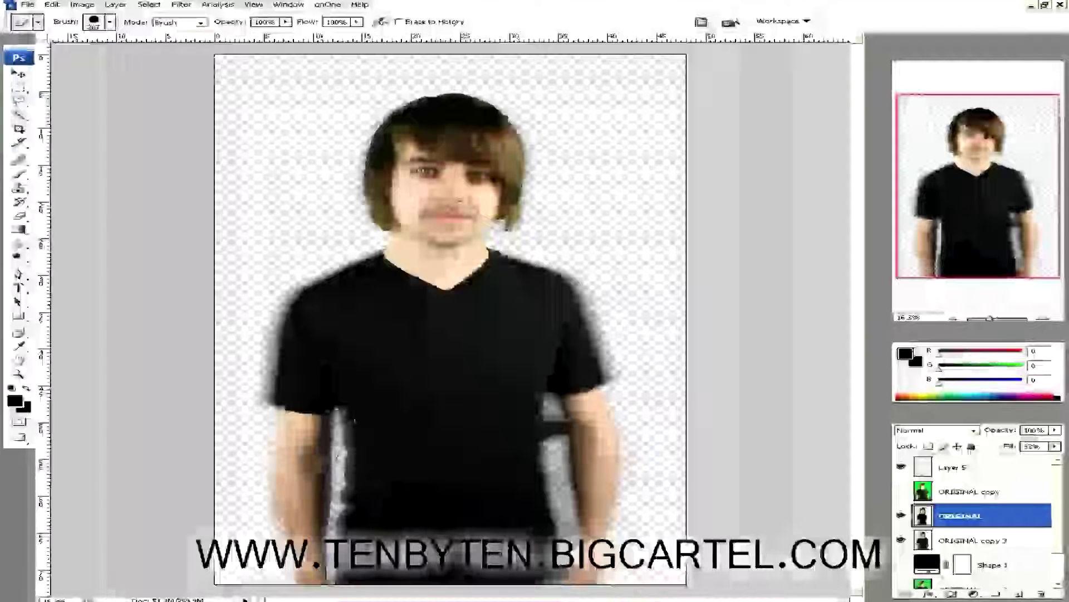
drag(333, 423, 342, 529)
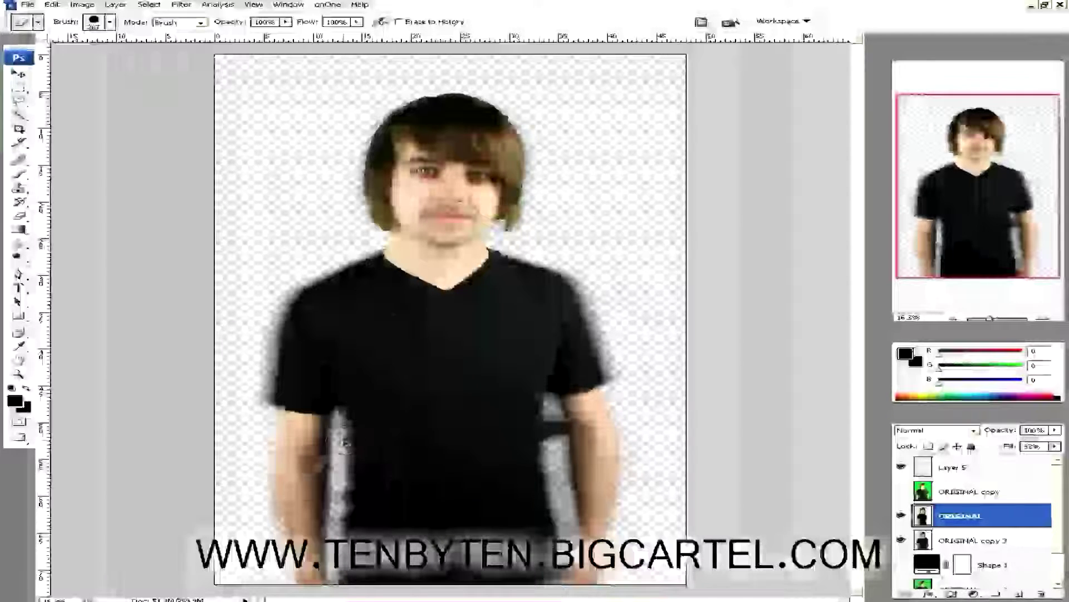
drag(334, 417, 334, 495)
mouse_move(334, 409)
mouse_down()
mouse_move(341, 527)
mouse_move(349, 506)
mouse_up()
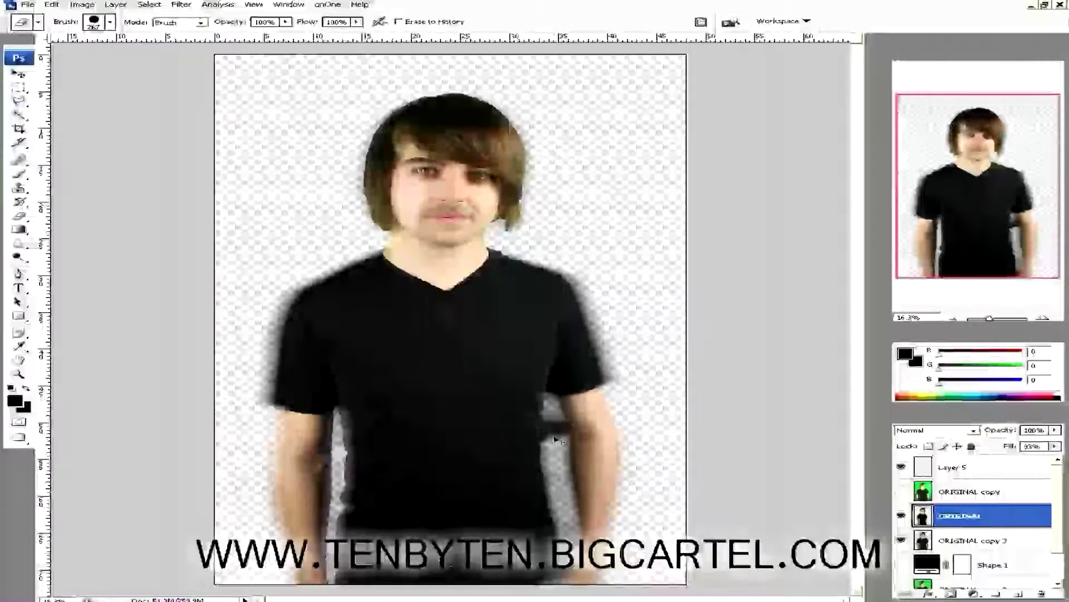
drag(559, 401, 563, 529)
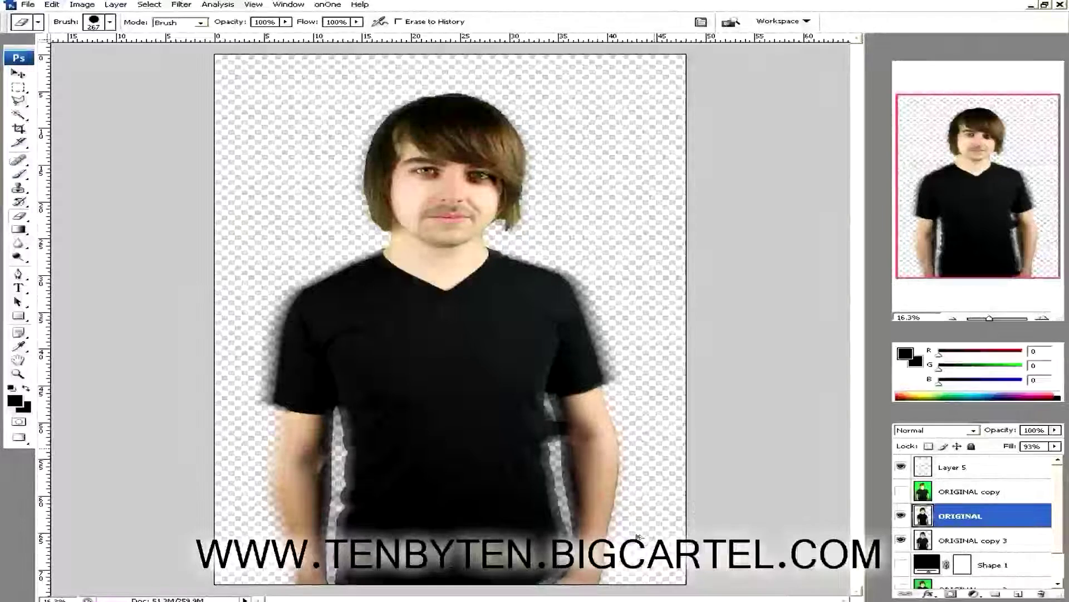
Load the Drop Shadow Brushes set for the eraser, choose the soft square 43 px brush, and enlarge it to 174 px.
click(110, 22)
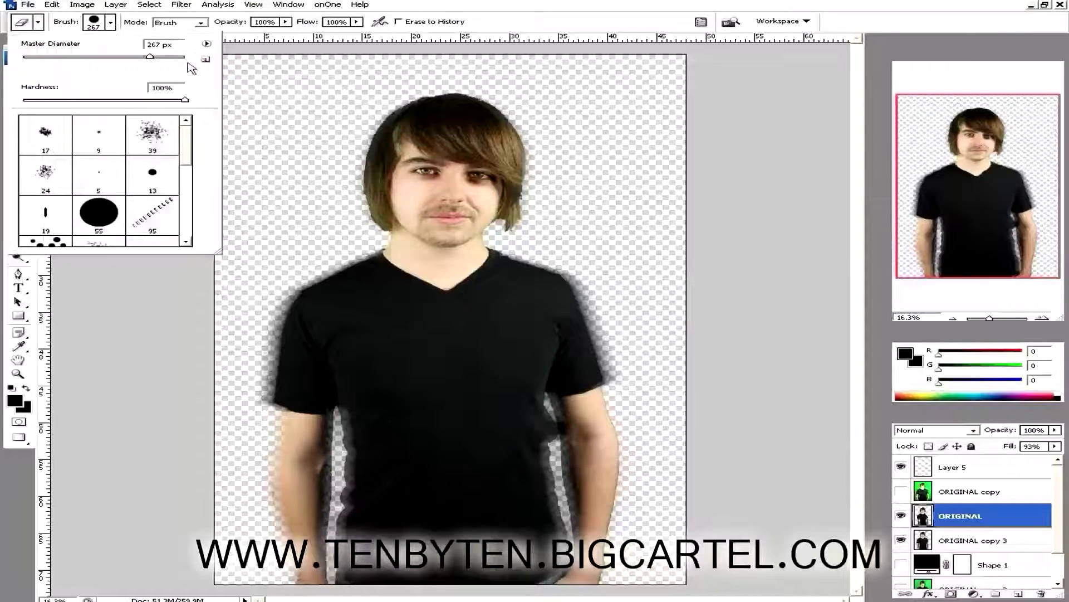
click(207, 44)
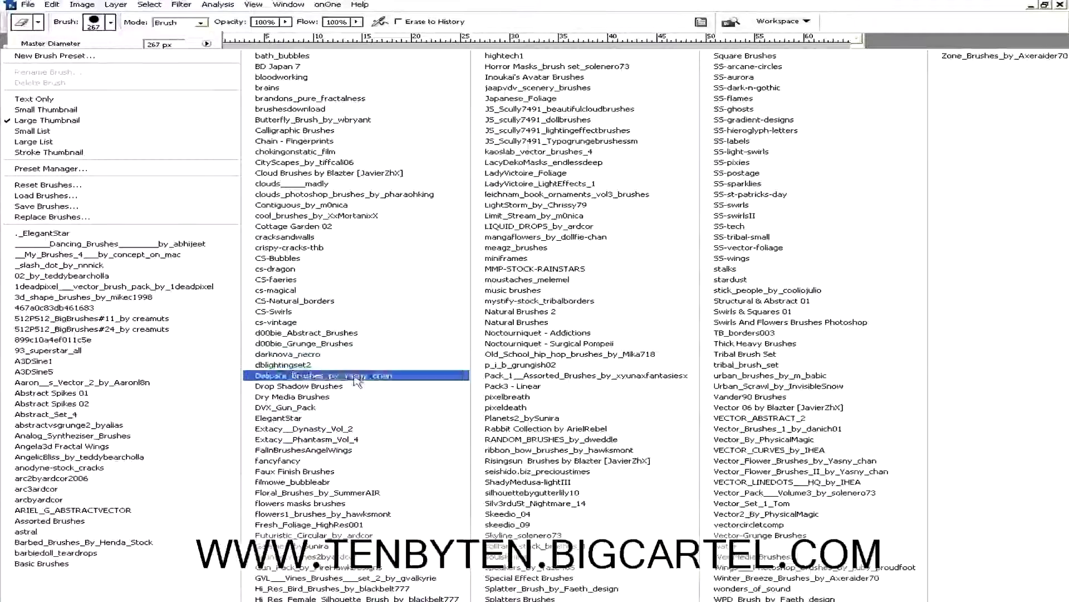
click(374, 388)
click(613, 223)
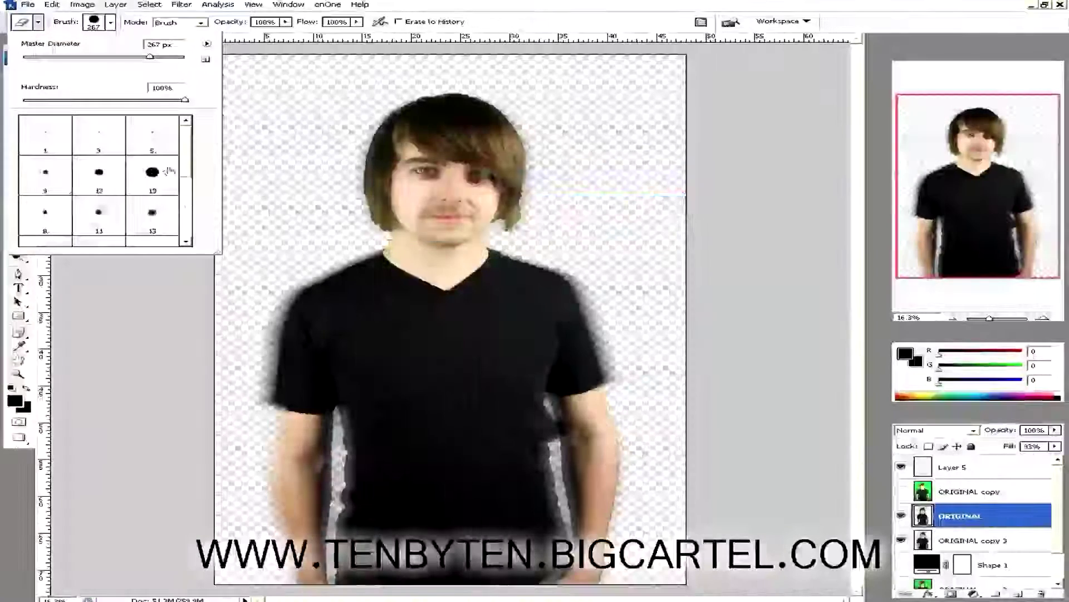
click(140, 199)
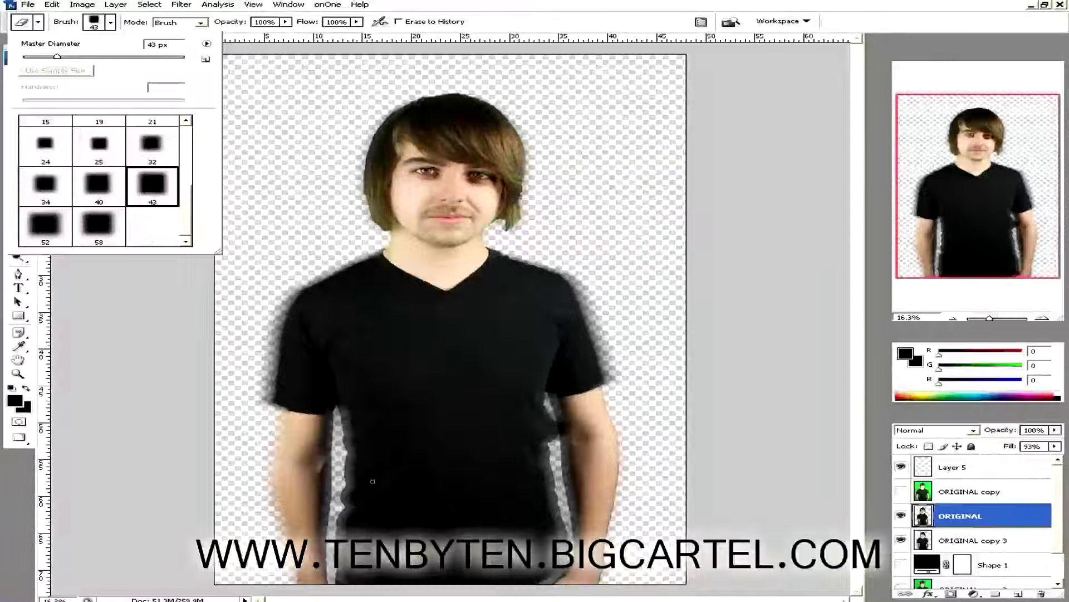
click(103, 56)
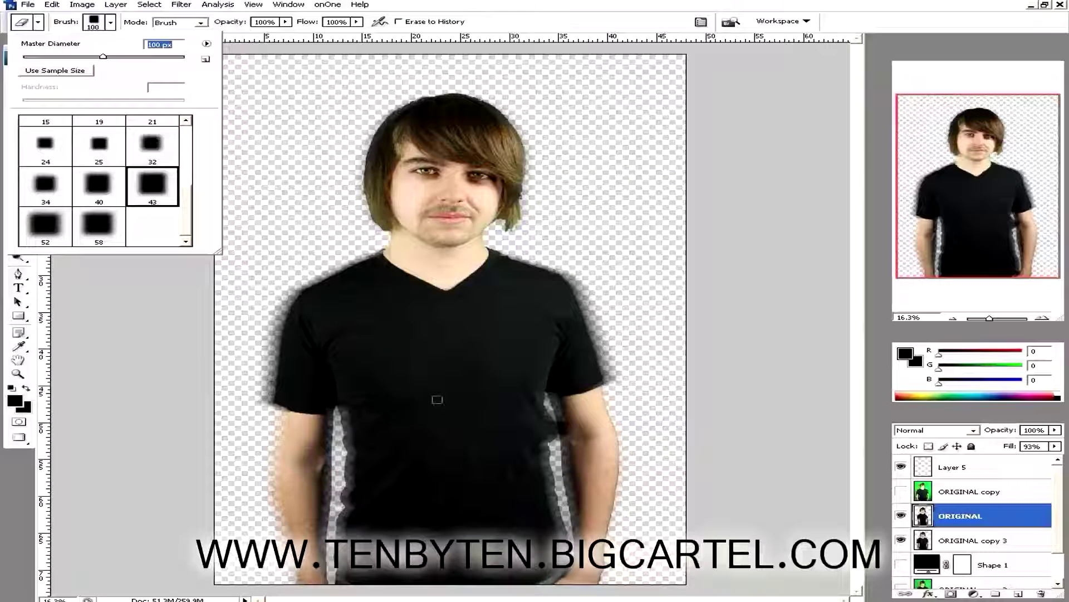
click(133, 56)
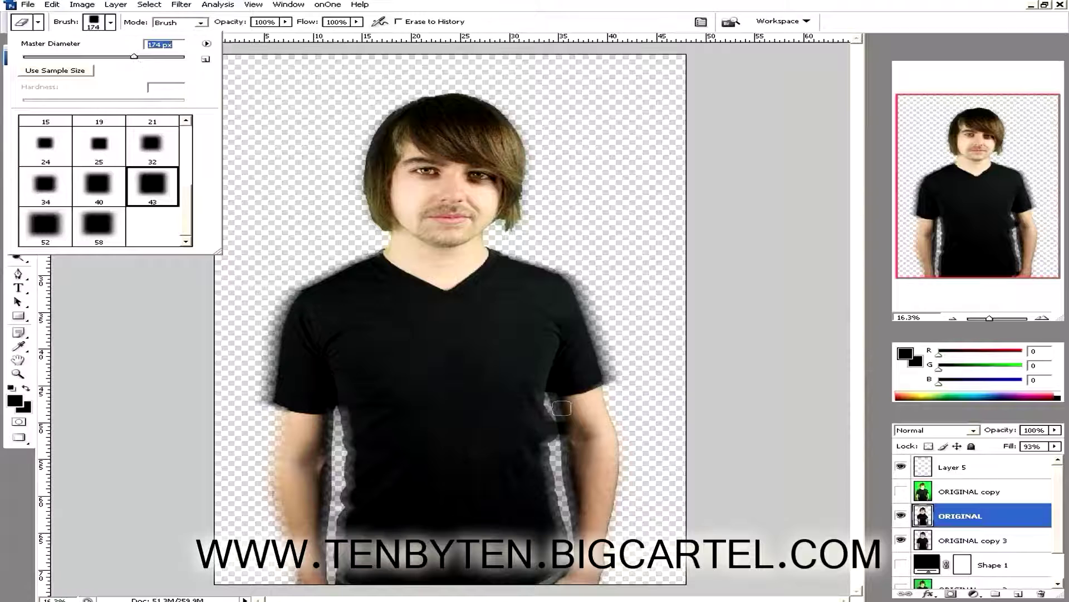
Try full-strength soft erasing around the arm gaps, undo it, and erase the gap on the image's left at 22% opacity.
mouse_move(562, 408)
mouse_down()
mouse_move(555, 475)
mouse_move(546, 456)
mouse_move(563, 534)
mouse_move(560, 484)
mouse_move(583, 458)
mouse_move(568, 510)
mouse_up()
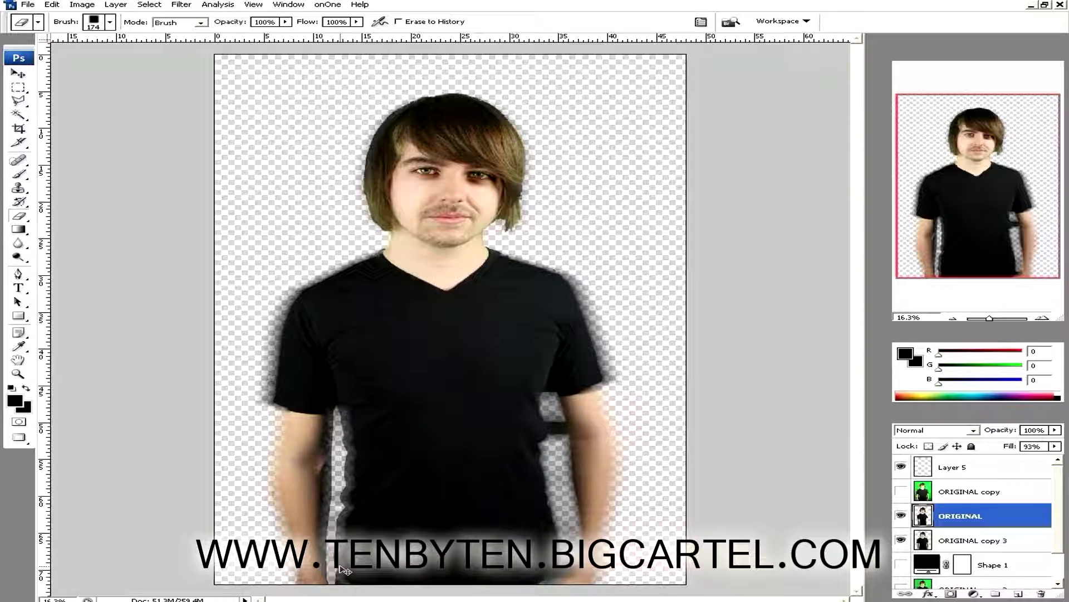
key(ctrl+alt+z)
click(285, 21)
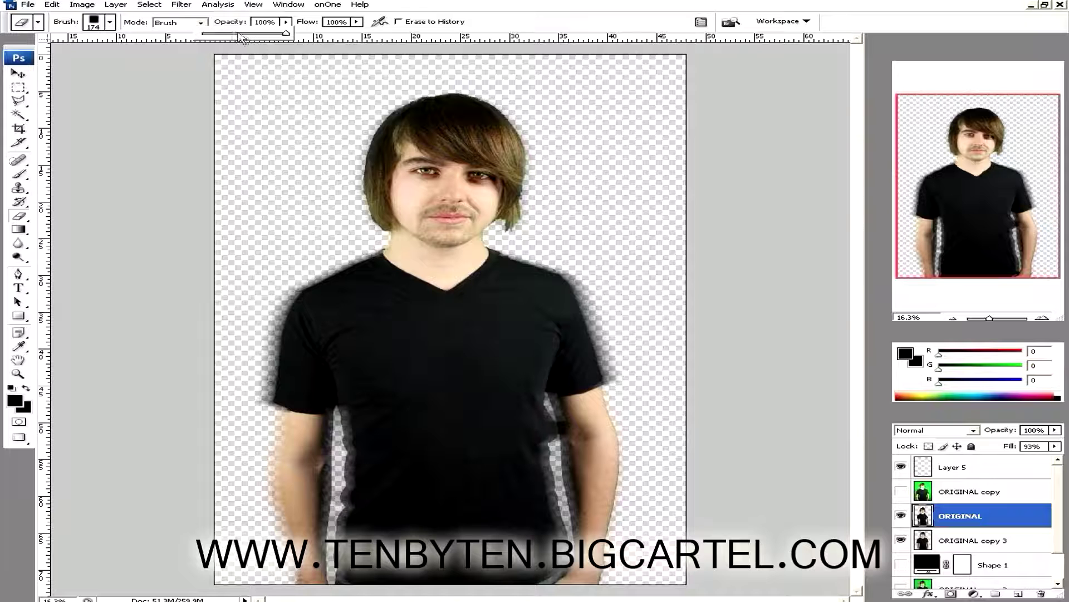
drag(332, 413, 332, 501)
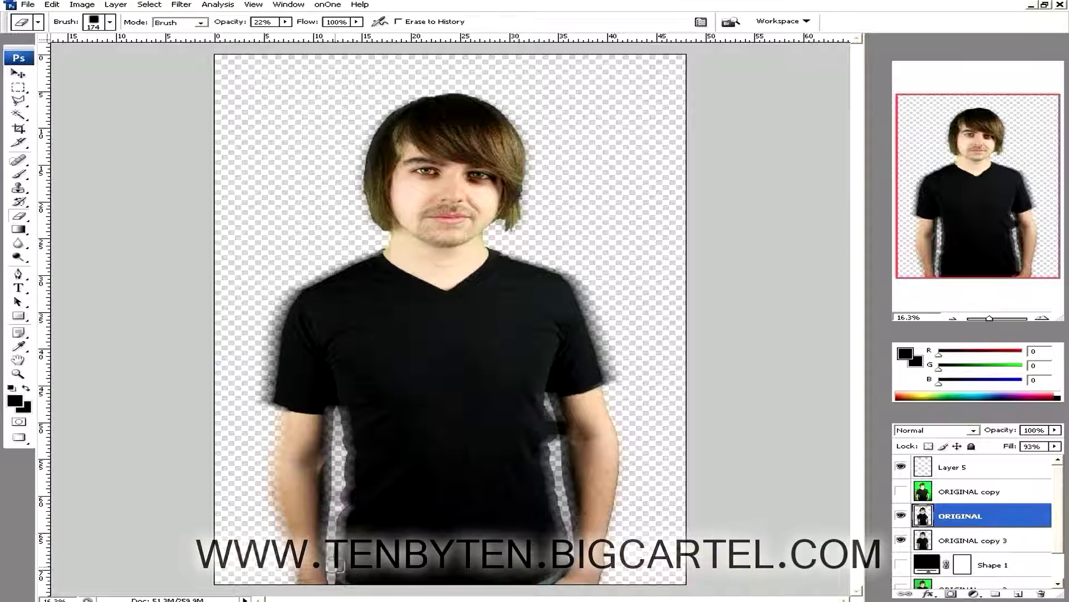